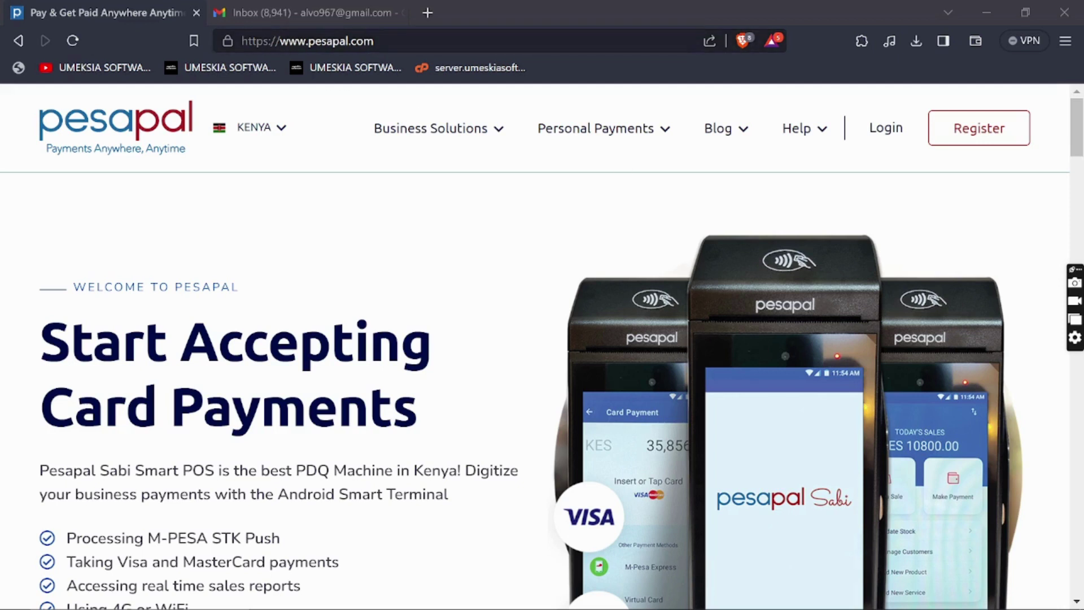
{"action": "double_click", "coordinate": [290, 42]}
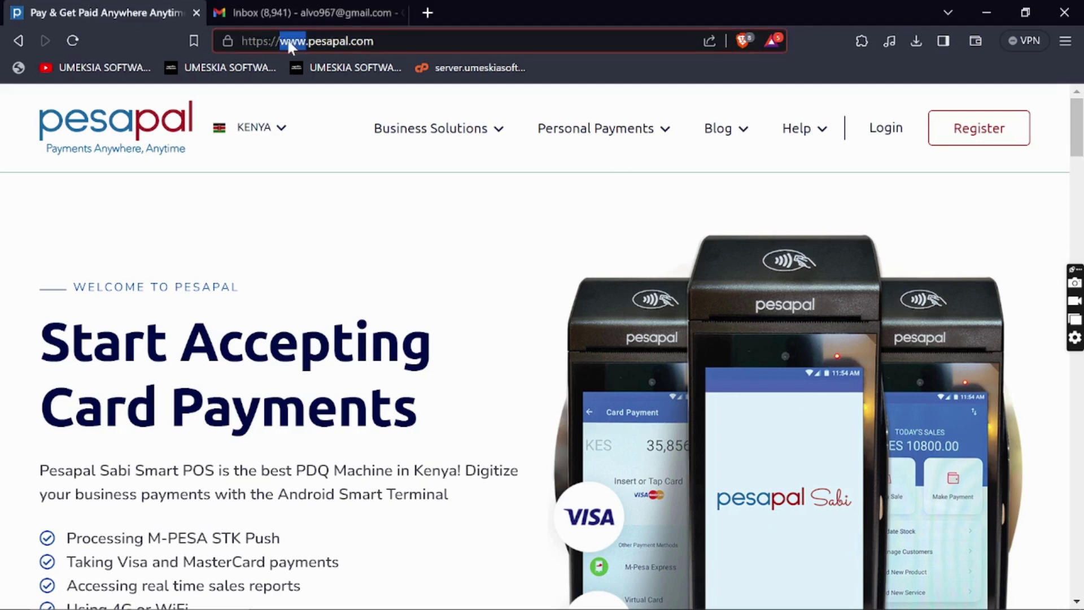
{"action": "double_click", "coordinate": [328, 41]}
{"action": "left_click", "coordinate": [327, 41]}
{"action": "scroll", "coordinate": [226, 294], "scroll_direction": "down", "scroll_amount": 5}
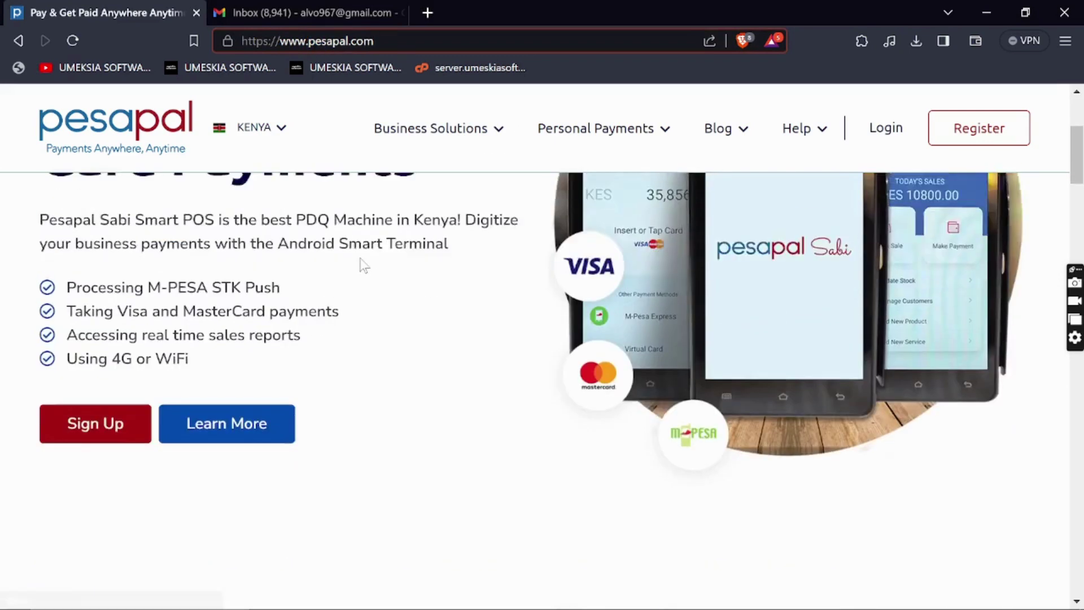
{"action": "scroll", "coordinate": [358, 262], "scroll_direction": "up", "scroll_amount": 5}
{"action": "scroll", "coordinate": [230, 277], "scroll_direction": "down", "scroll_amount": 10}
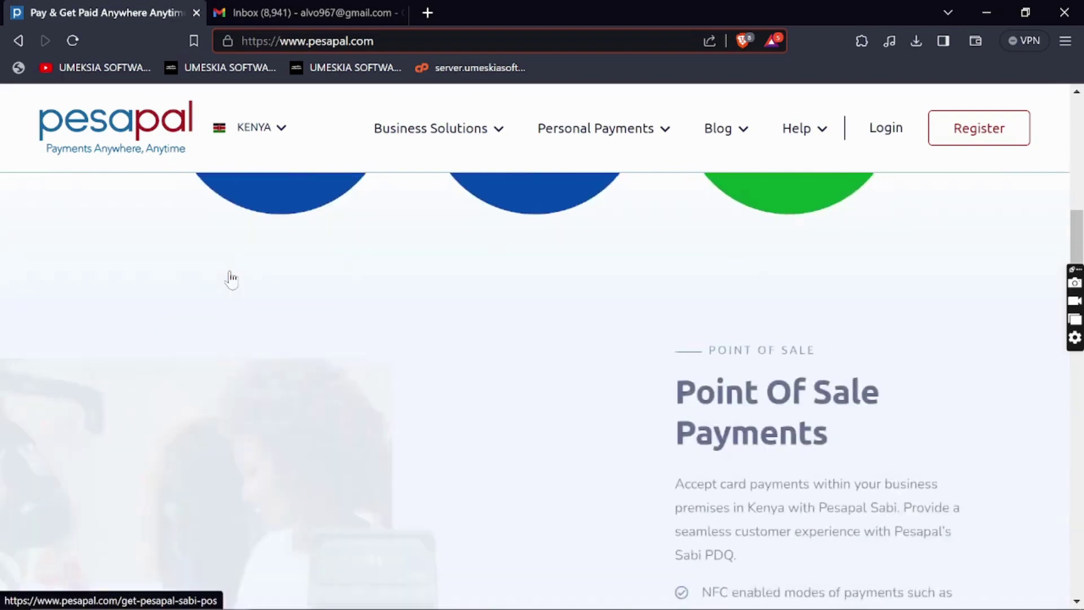
{"action": "scroll", "coordinate": [230, 277], "scroll_direction": "down", "scroll_amount": 3}
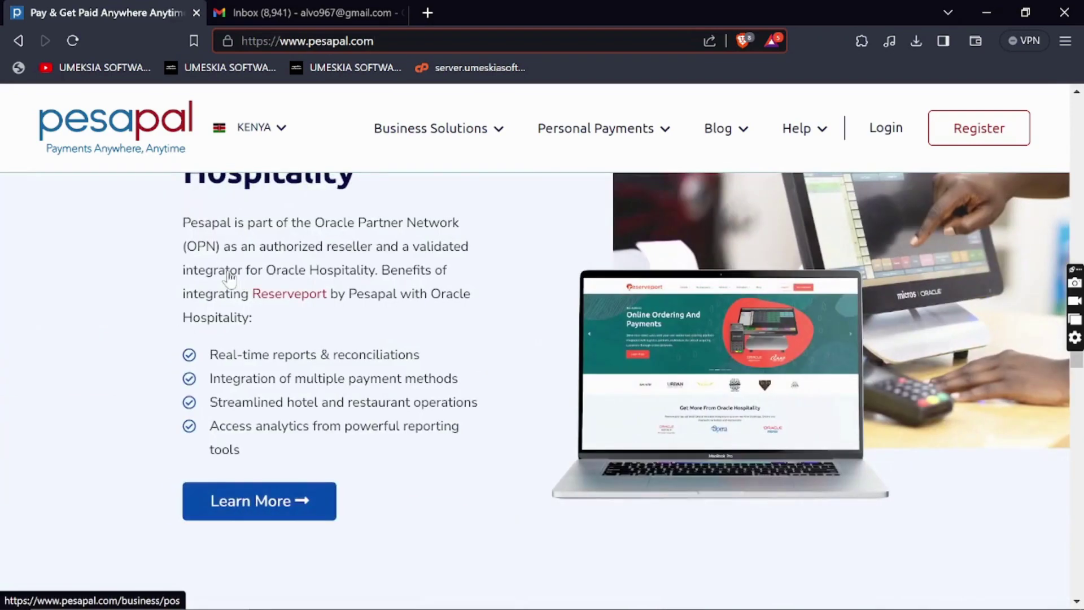
{"action": "scroll", "coordinate": [231, 277], "scroll_direction": "up", "scroll_amount": 8}
{"action": "scroll", "coordinate": [542, 338], "scroll_direction": "up", "scroll_amount": 4}
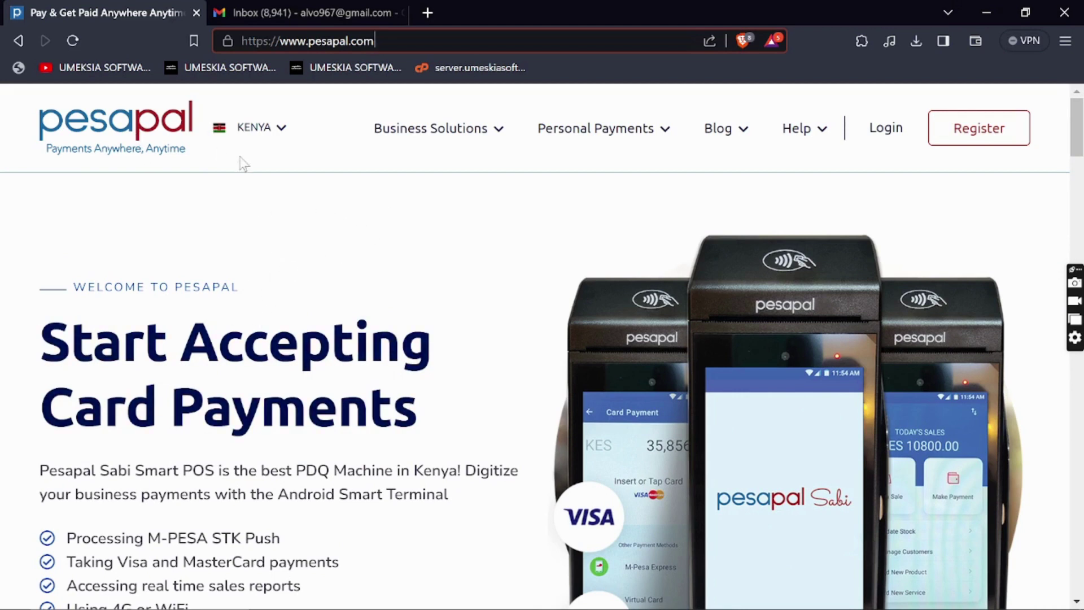
- Compare the Personal and Business registration forms, then go to the login page
{"action": "left_click", "coordinate": [973, 131]}
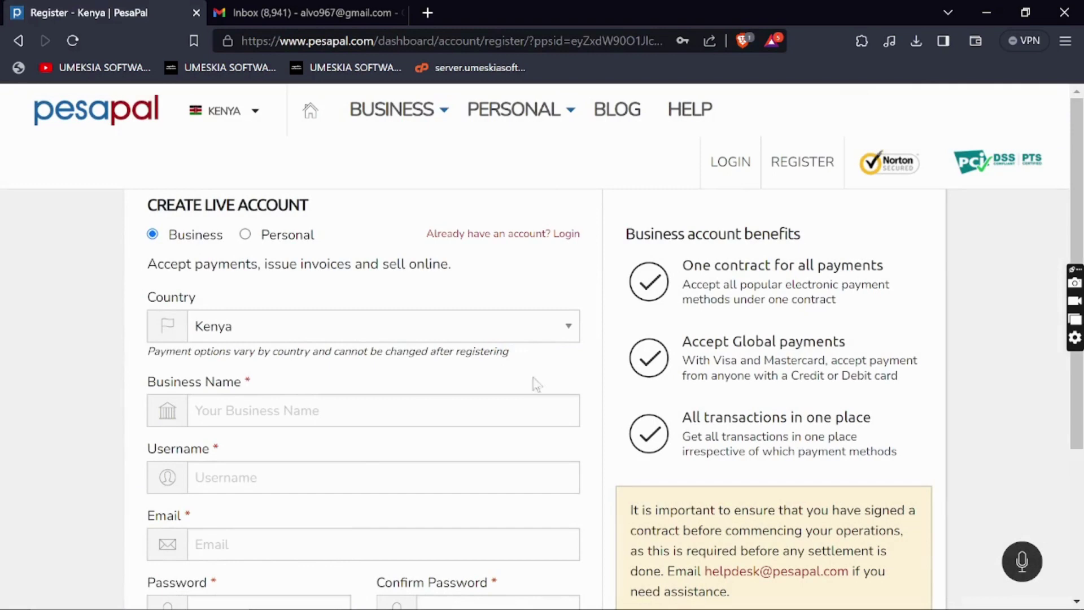
{"action": "scroll", "coordinate": [165, 337], "scroll_direction": "down", "scroll_amount": 4}
{"action": "scroll", "coordinate": [73, 407], "scroll_direction": "up", "scroll_amount": 4}
{"action": "left_click", "coordinate": [275, 249]}
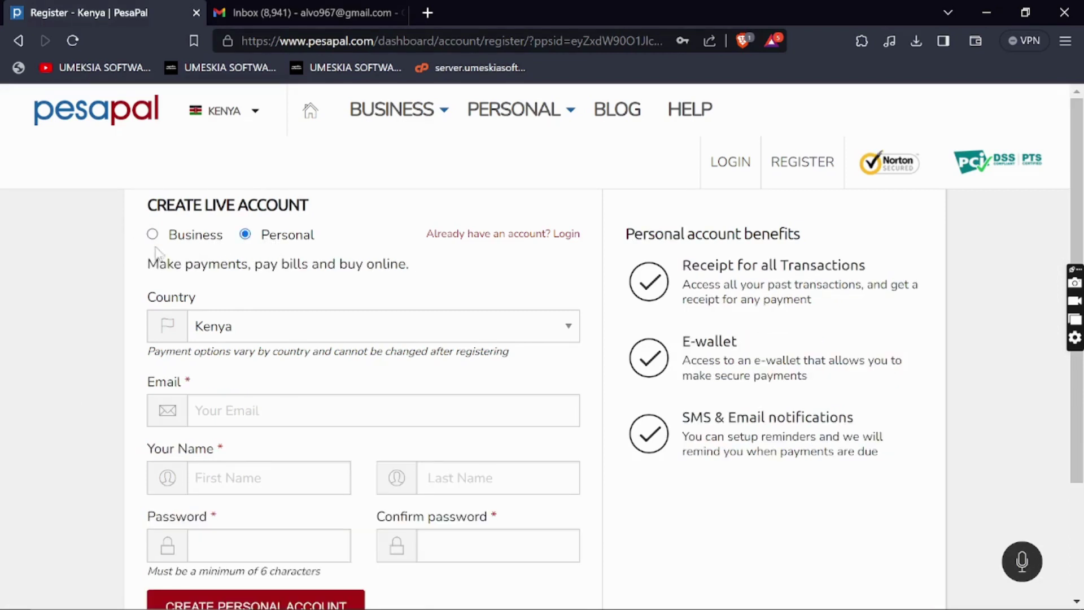
{"action": "left_click", "coordinate": [153, 234]}
{"action": "scroll", "coordinate": [154, 235], "scroll_direction": "down", "scroll_amount": 4}
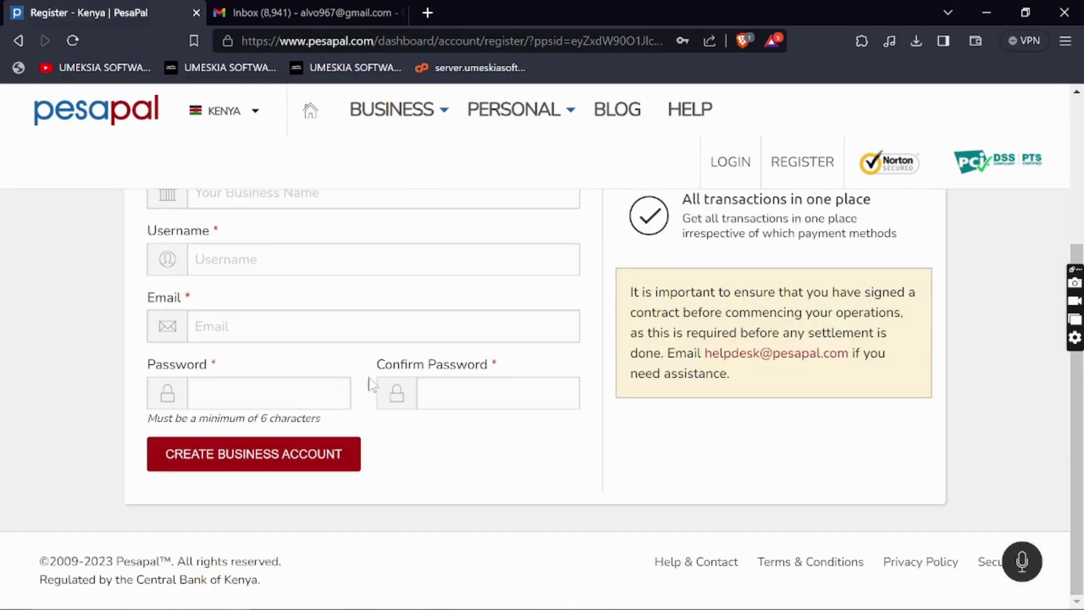
{"action": "scroll", "coordinate": [407, 376], "scroll_direction": "up", "scroll_amount": 4}
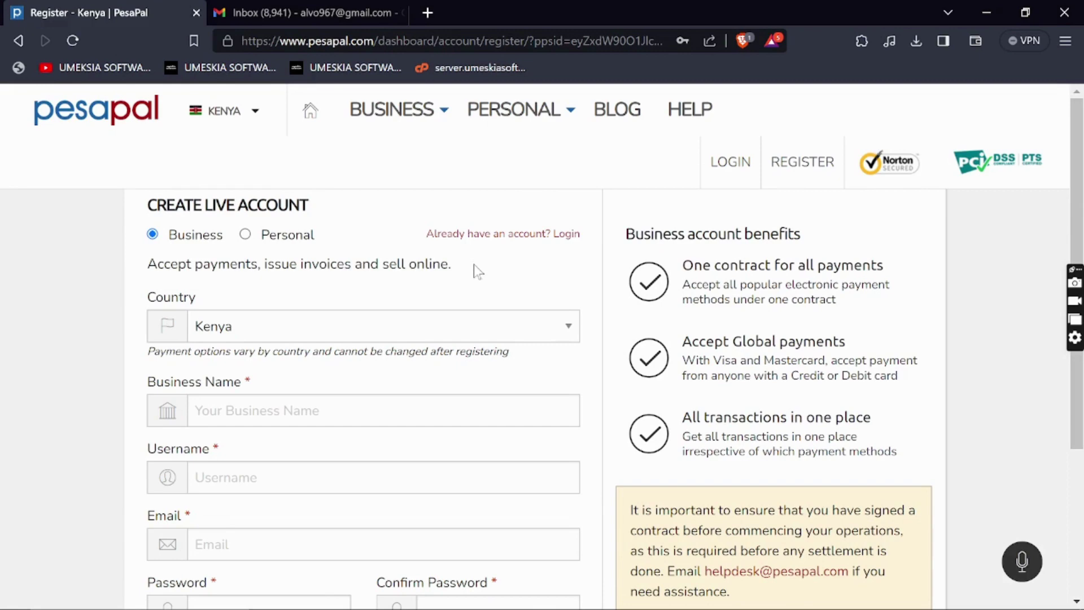
{"action": "left_click", "coordinate": [734, 164]}
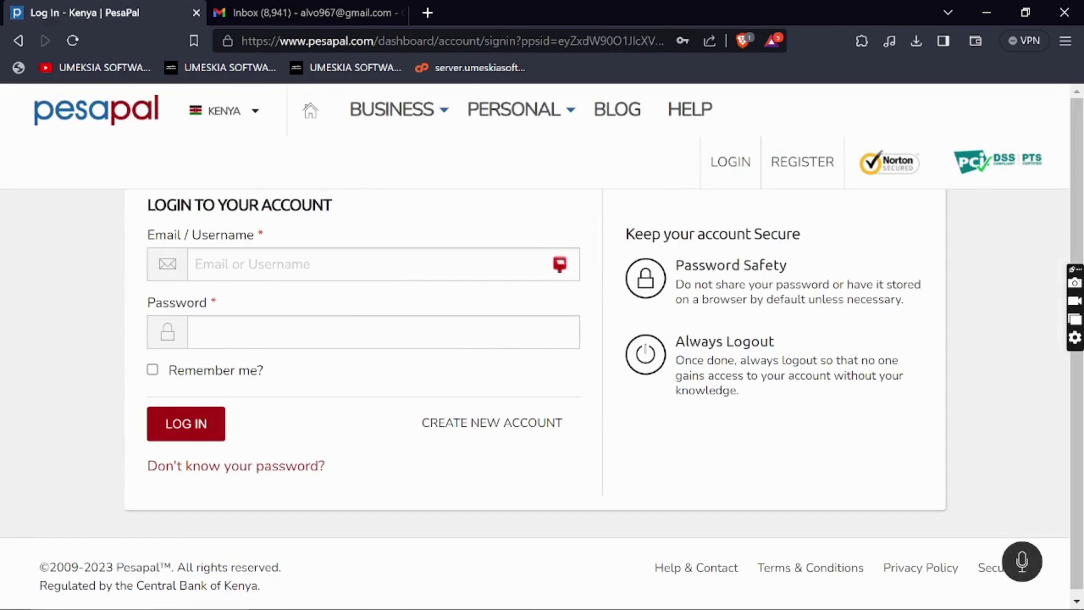
- Sign in using the browser's saved username and password
{"action": "left_click", "coordinate": [236, 263]}
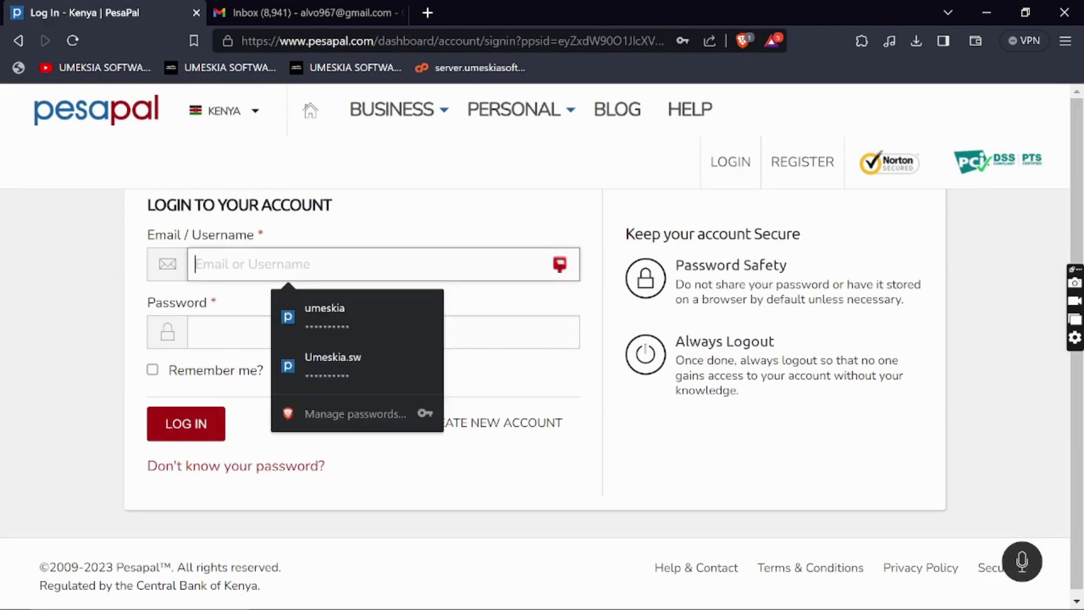
{"action": "left_click", "coordinate": [297, 314]}
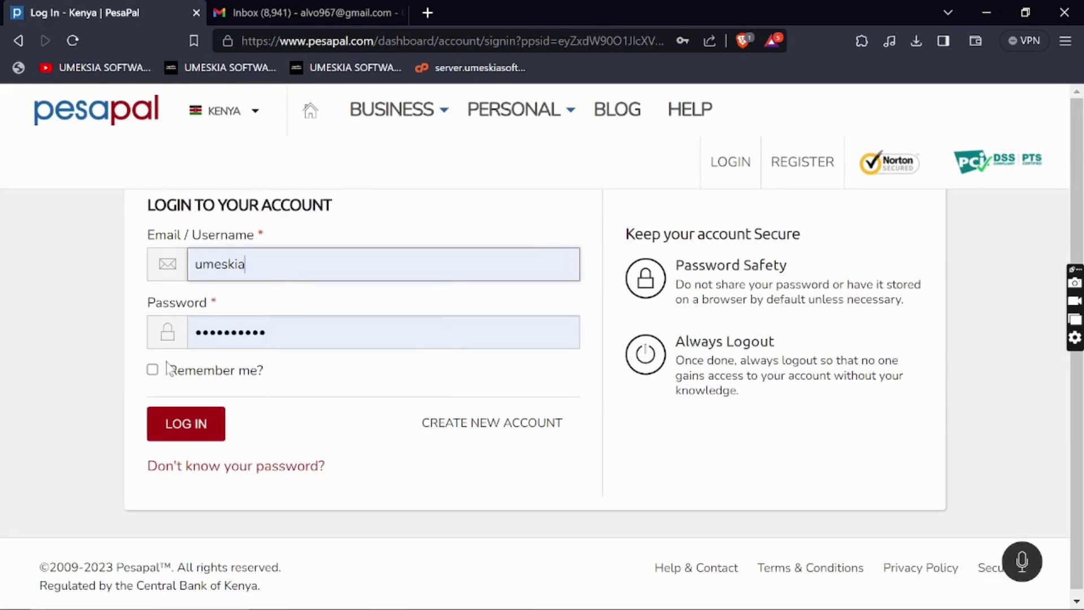
{"action": "left_click", "coordinate": [181, 428]}
- Log in and check the Ksh. 20.26 account balance on the merchant dashboard
{"action": "left_click", "coordinate": [161, 434]}
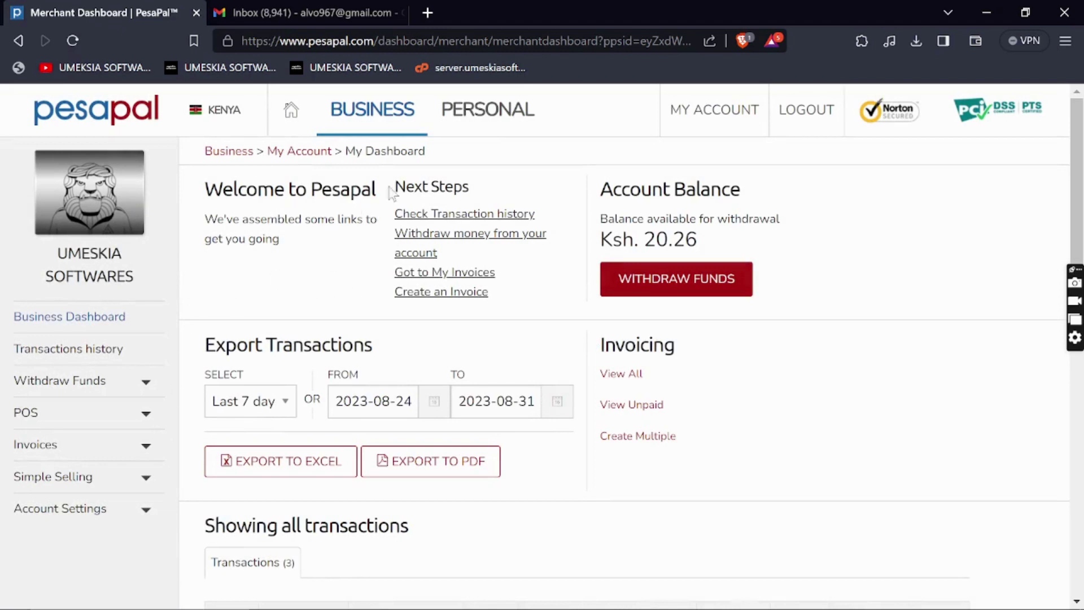
{"action": "left_click_drag", "start_coordinate": [657, 239], "coordinate": [685, 239]}
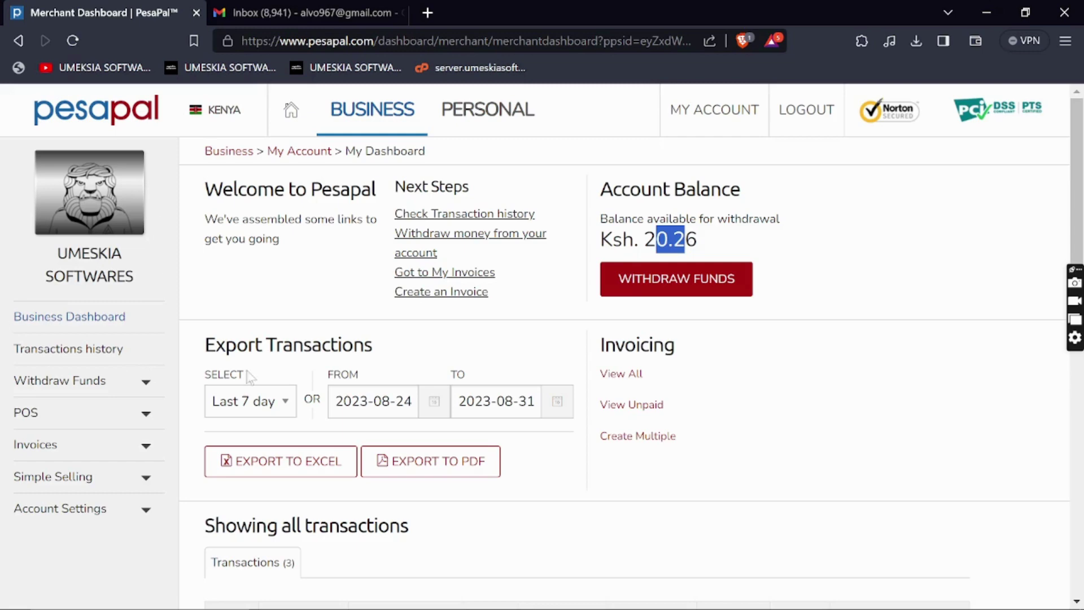
{"action": "scroll", "coordinate": [170, 362], "scroll_direction": "down", "scroll_amount": 5}
{"action": "scroll", "coordinate": [79, 333], "scroll_direction": "up", "scroll_amount": 5}
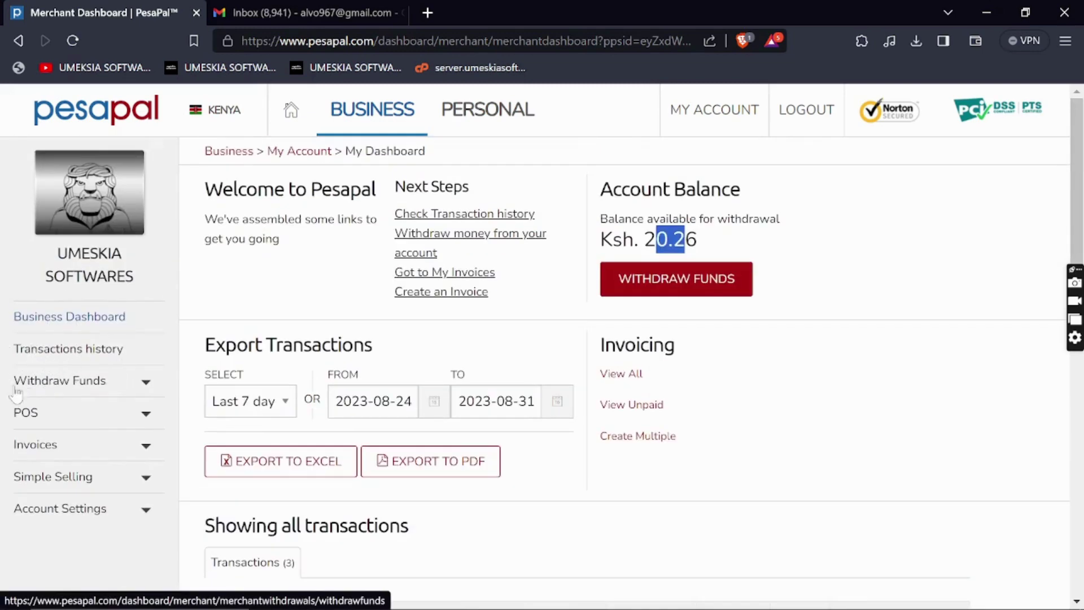
- Expand and collapse the Withdraw Funds, POS, Simple Selling and Account Settings sidebar menus
{"action": "left_click", "coordinate": [101, 390]}
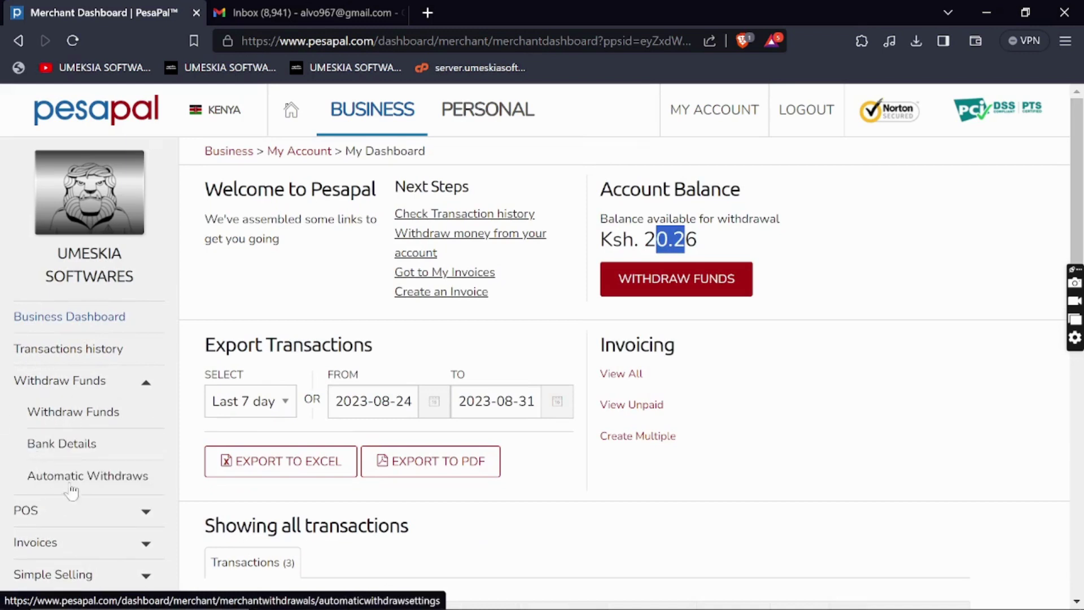
{"action": "left_click", "coordinate": [112, 391]}
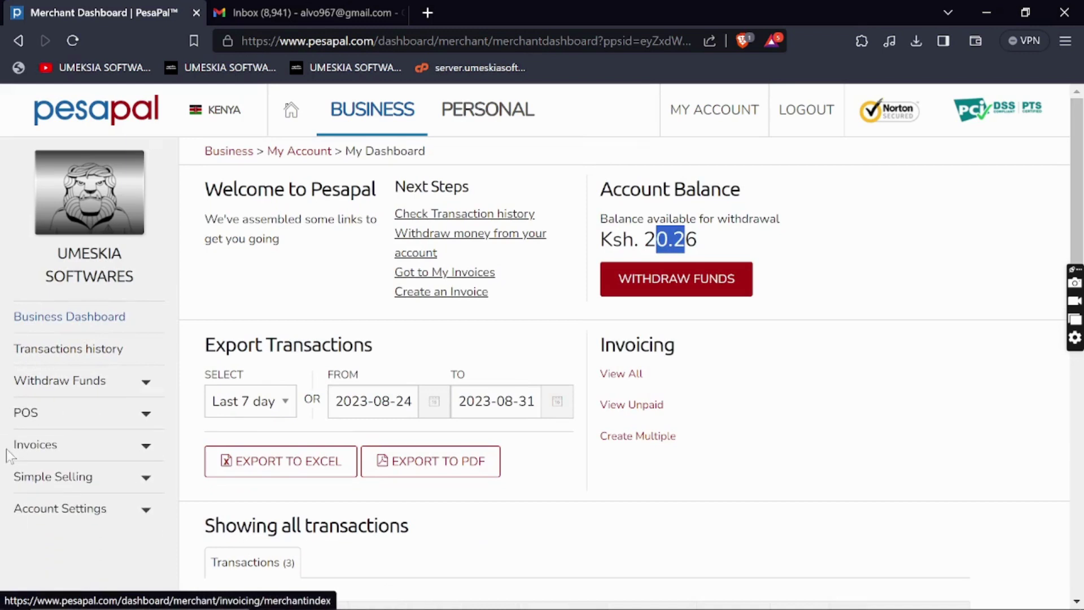
{"action": "left_click", "coordinate": [62, 417]}
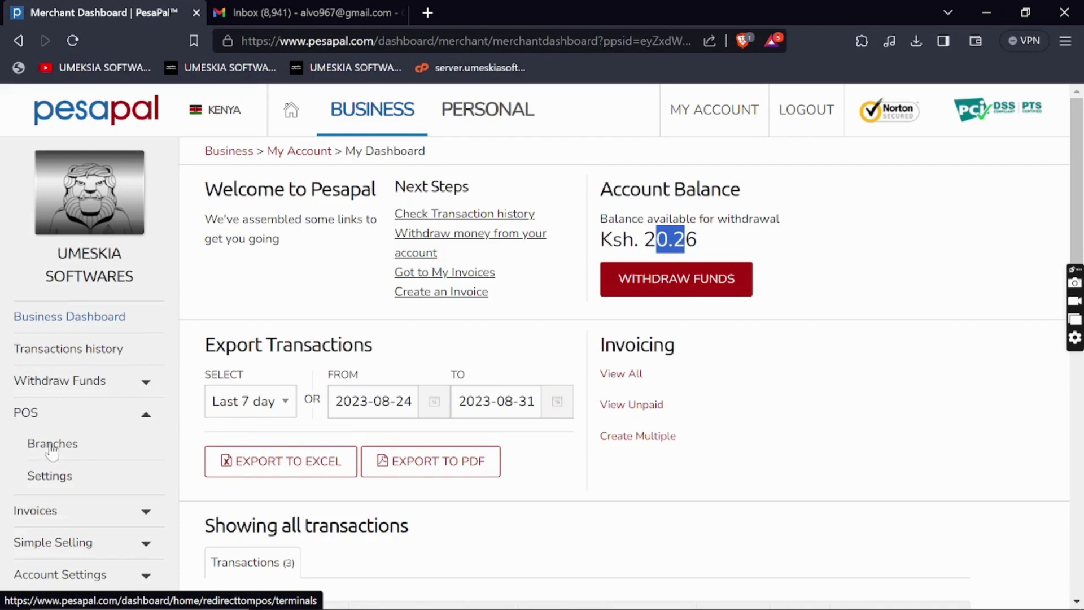
{"action": "left_click", "coordinate": [93, 421]}
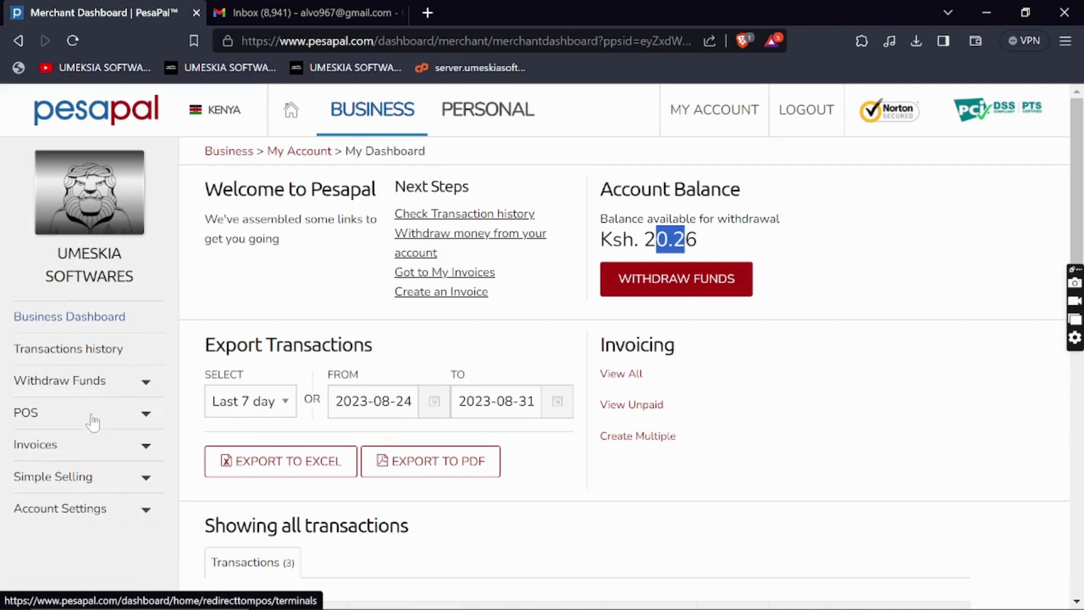
{"action": "left_click", "coordinate": [65, 489]}
{"action": "left_click", "coordinate": [65, 478]}
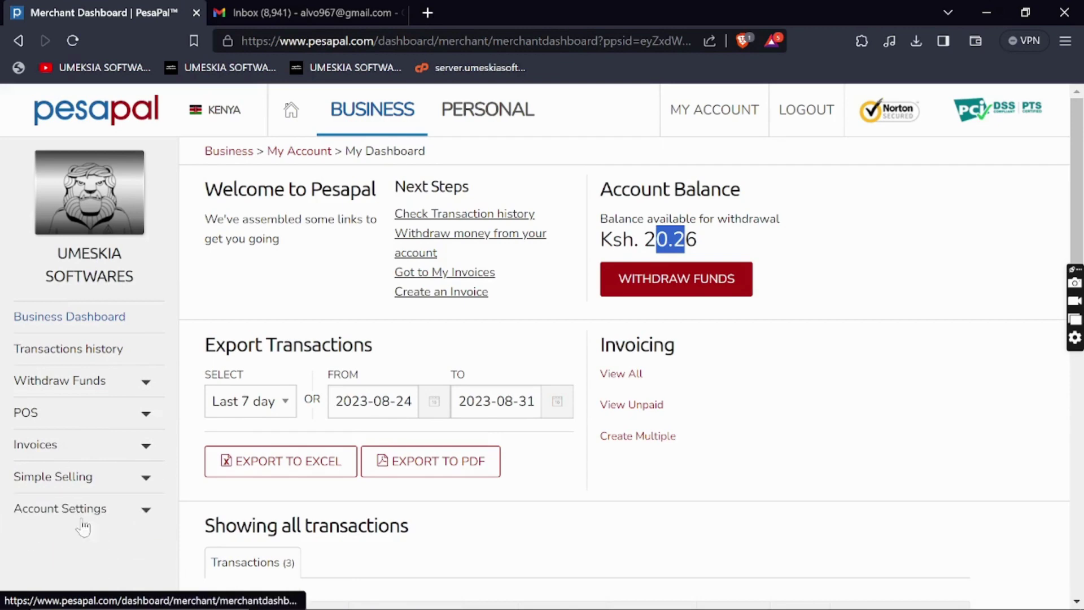
{"action": "left_click", "coordinate": [72, 511]}
{"action": "scroll", "coordinate": [72, 479], "scroll_direction": "down", "scroll_amount": 4}
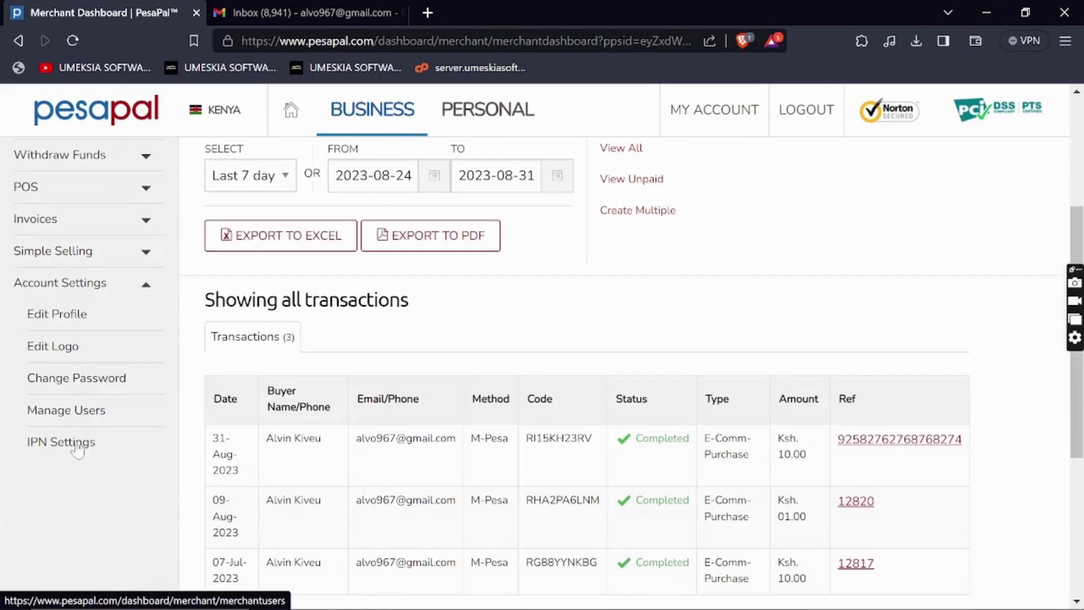
{"action": "scroll", "coordinate": [99, 410], "scroll_direction": "up", "scroll_amount": 2}
{"action": "left_click", "coordinate": [74, 397]}
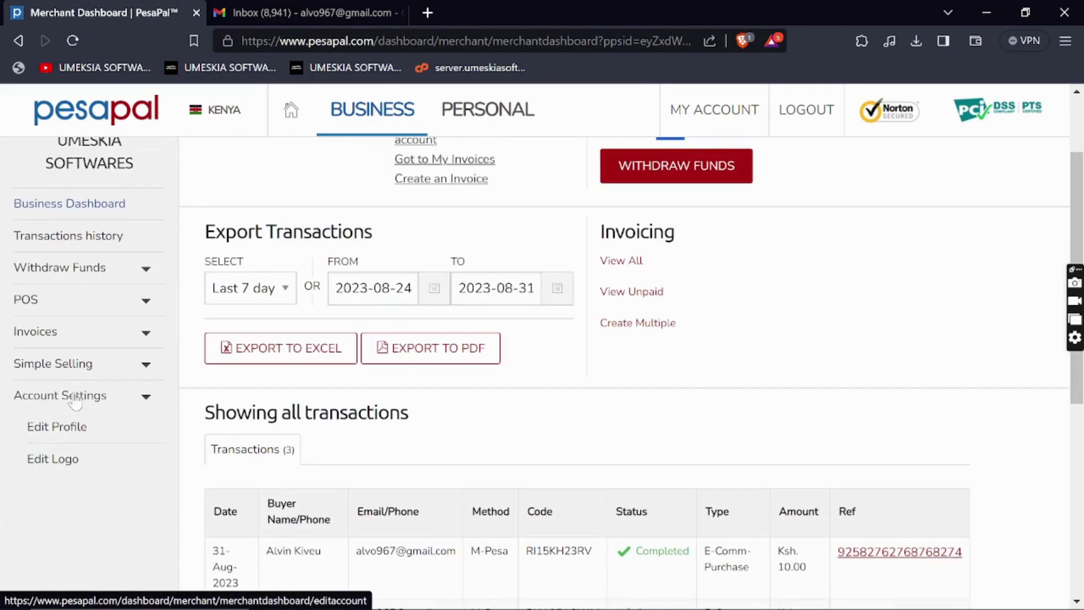
{"action": "scroll", "coordinate": [282, 382], "scroll_direction": "up", "scroll_amount": 2}
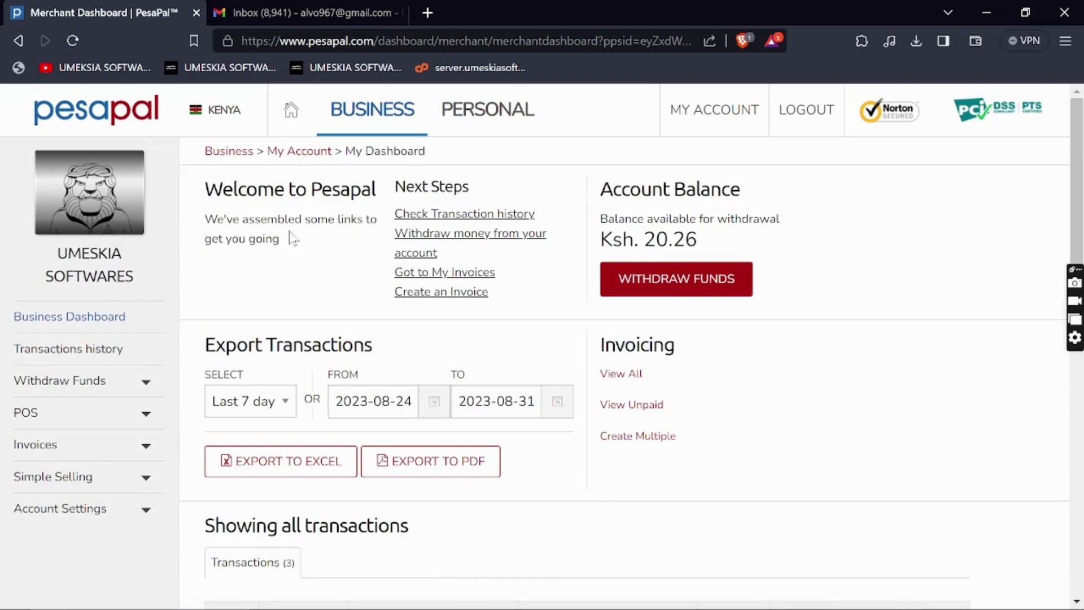
- Copy the pesapal.com address and load the Pesapal home page in a new tab
{"action": "left_click_drag", "start_coordinate": [243, 41], "coordinate": [374, 40]}
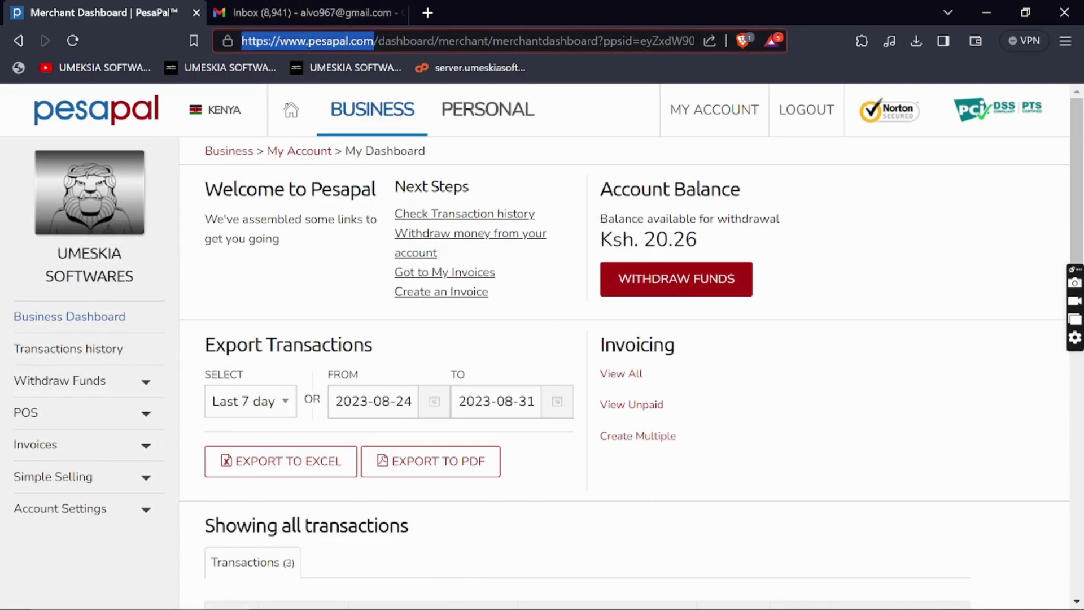
{"action": "right_click", "coordinate": [284, 38]}
{"action": "left_click", "coordinate": [328, 134]}
{"action": "left_click", "coordinate": [425, 12]}
{"action": "key", "text": "ctrl+v"}
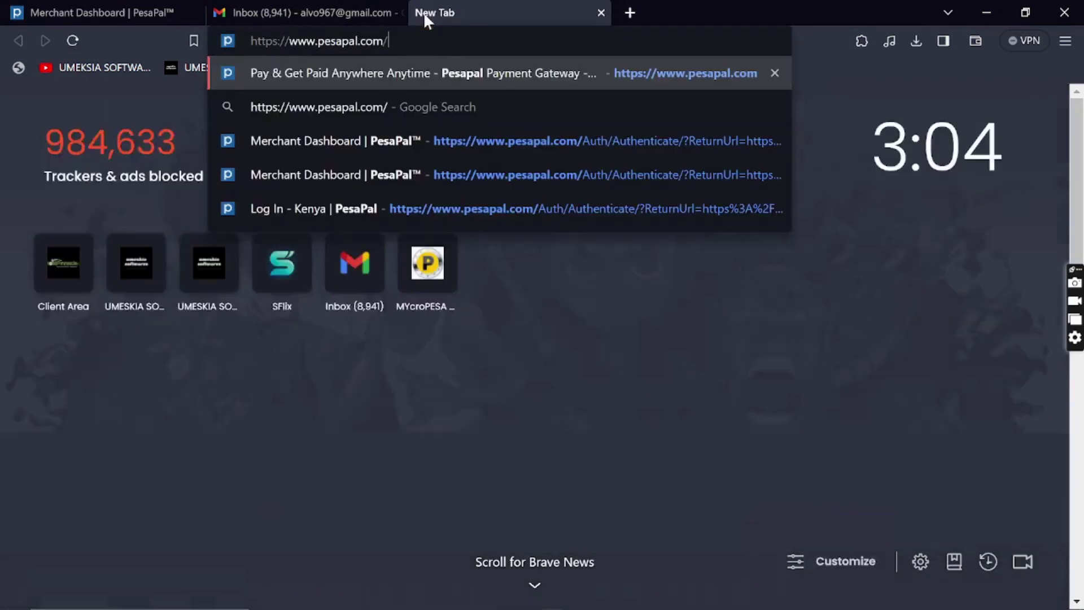
{"action": "key", "text": "Return"}
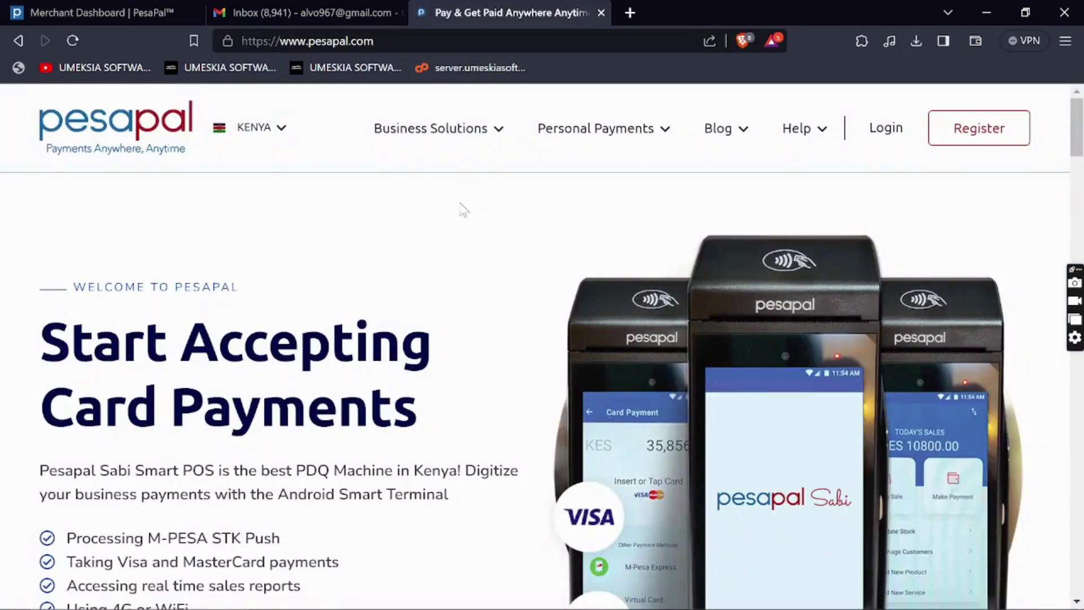
- Follow the footer's Payments API / Developer link to the Developer Community site
{"action": "scroll", "coordinate": [462, 207], "scroll_direction": "down", "scroll_amount": 15}
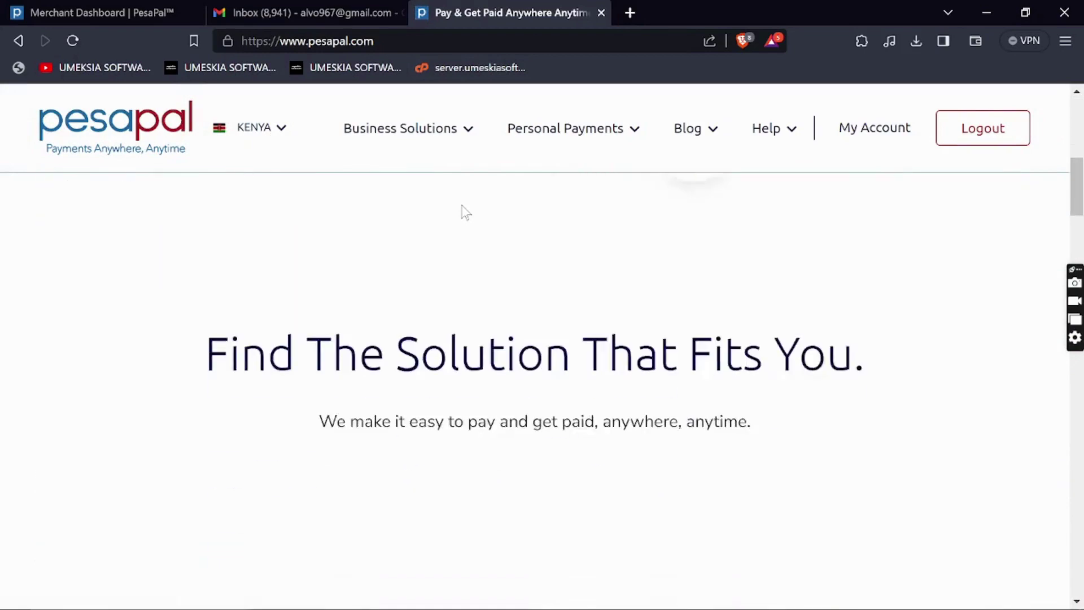
{"action": "scroll", "coordinate": [461, 207], "scroll_direction": "down", "scroll_amount": 15}
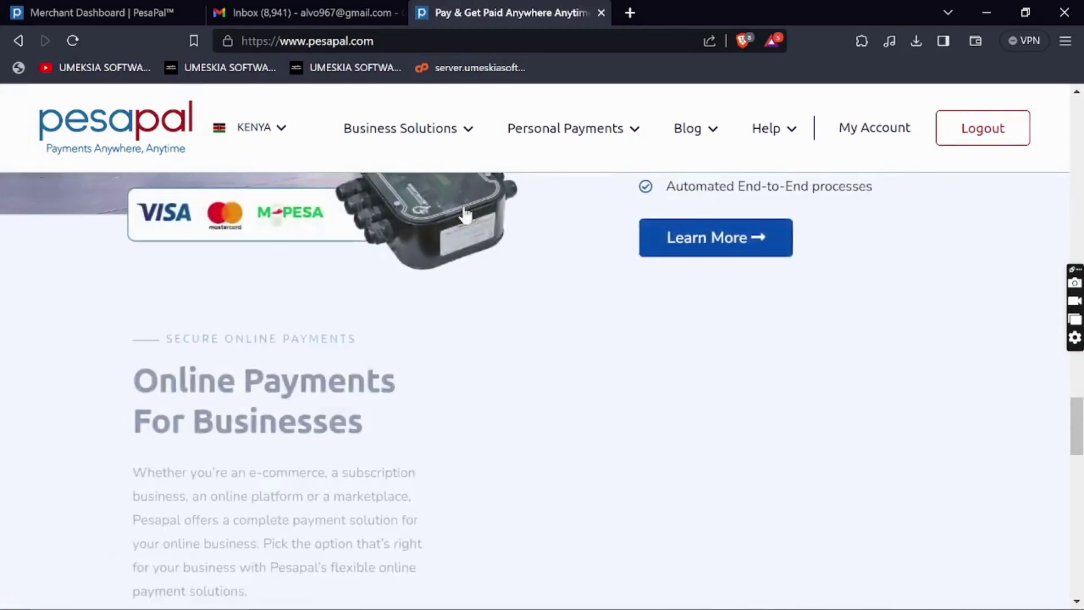
{"action": "scroll", "coordinate": [476, 272], "scroll_direction": "down", "scroll_amount": 2}
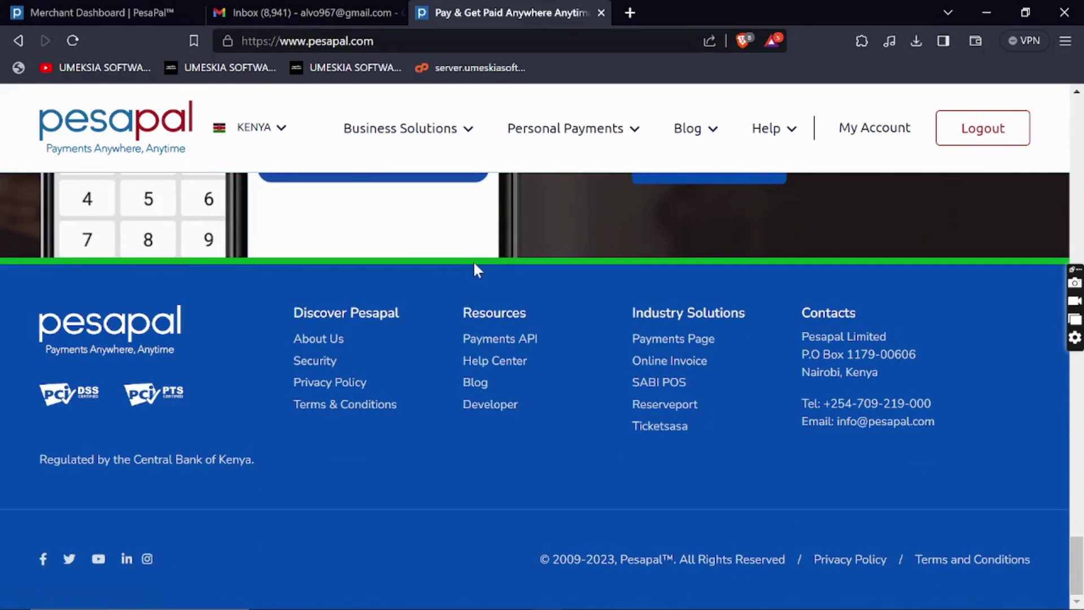
{"action": "left_click", "coordinate": [491, 340]}
{"action": "left_click", "coordinate": [533, 8]}
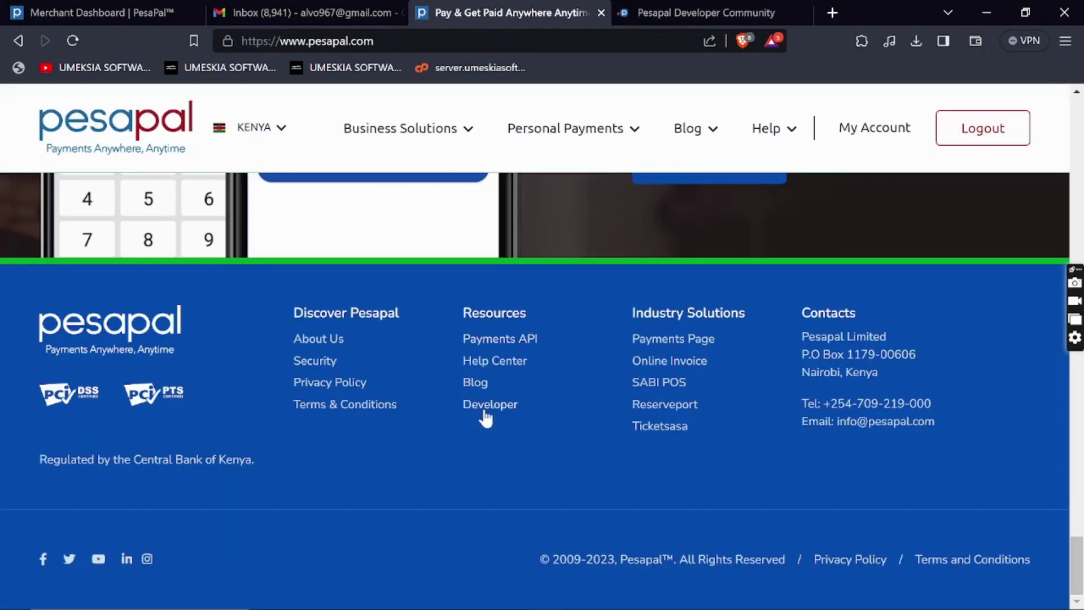
- On the Developer Community tab, follow the API 3.0 documentation link
{"action": "left_click", "coordinate": [705, 8]}
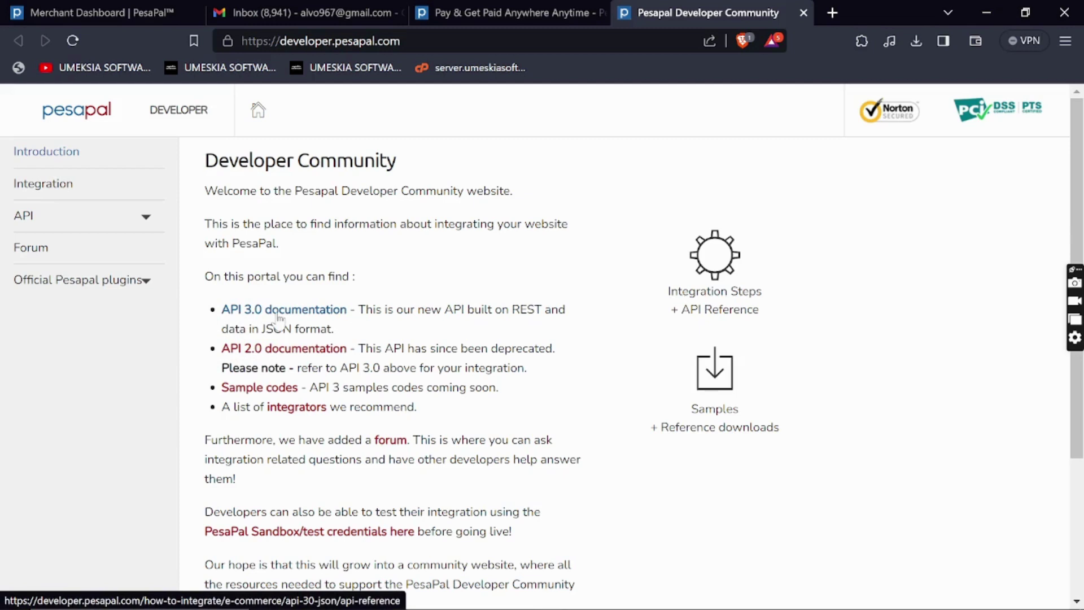
{"action": "left_click", "coordinate": [327, 313]}
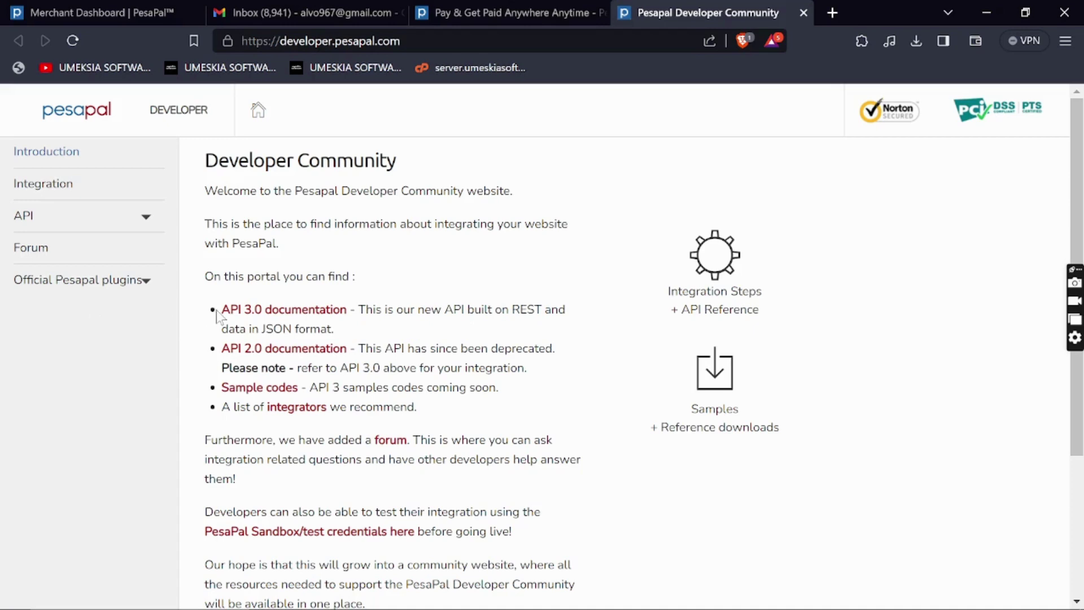
{"action": "left_click", "coordinate": [259, 310]}
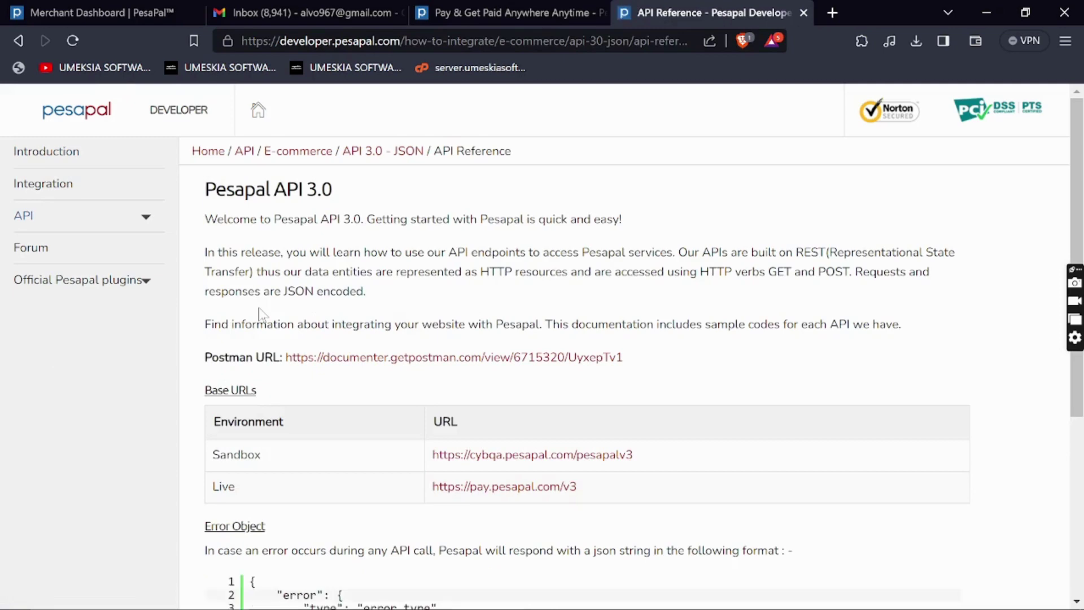
- Highlight the Sandbox and Live base URL entries on the API 3.0 page
{"action": "scroll", "coordinate": [258, 307], "scroll_direction": "down", "scroll_amount": 3}
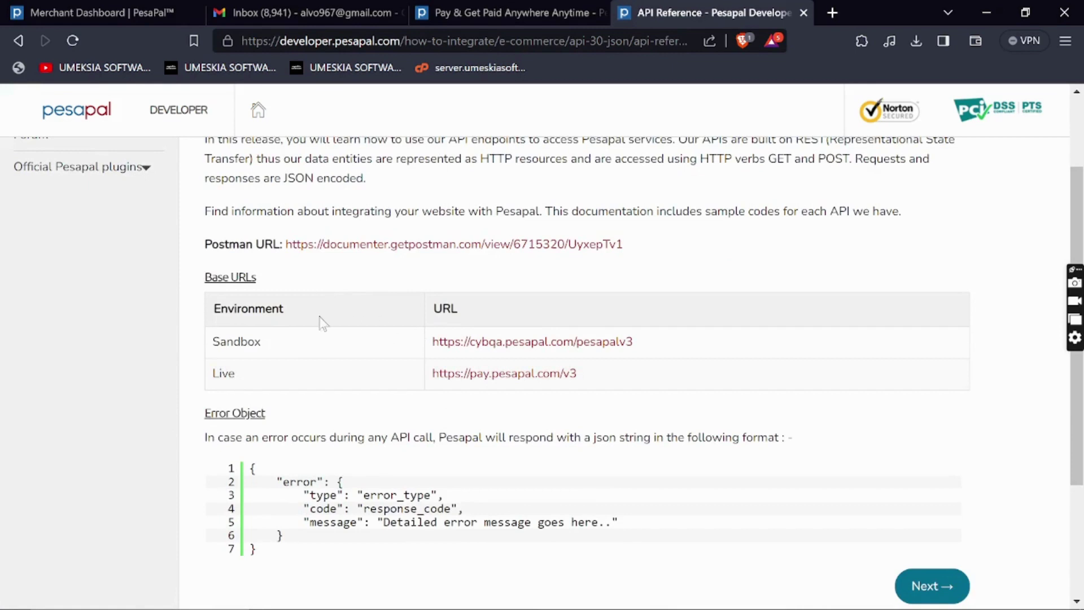
{"action": "double_click", "coordinate": [236, 341]}
{"action": "double_click", "coordinate": [224, 372]}
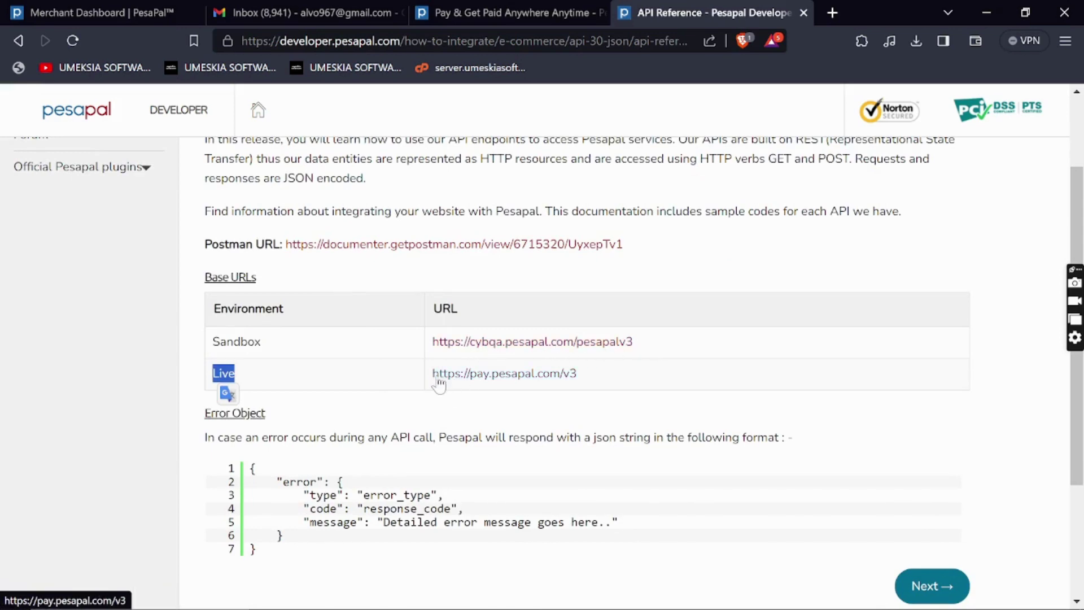
{"action": "scroll", "coordinate": [299, 435], "scroll_direction": "down", "scroll_amount": 3}
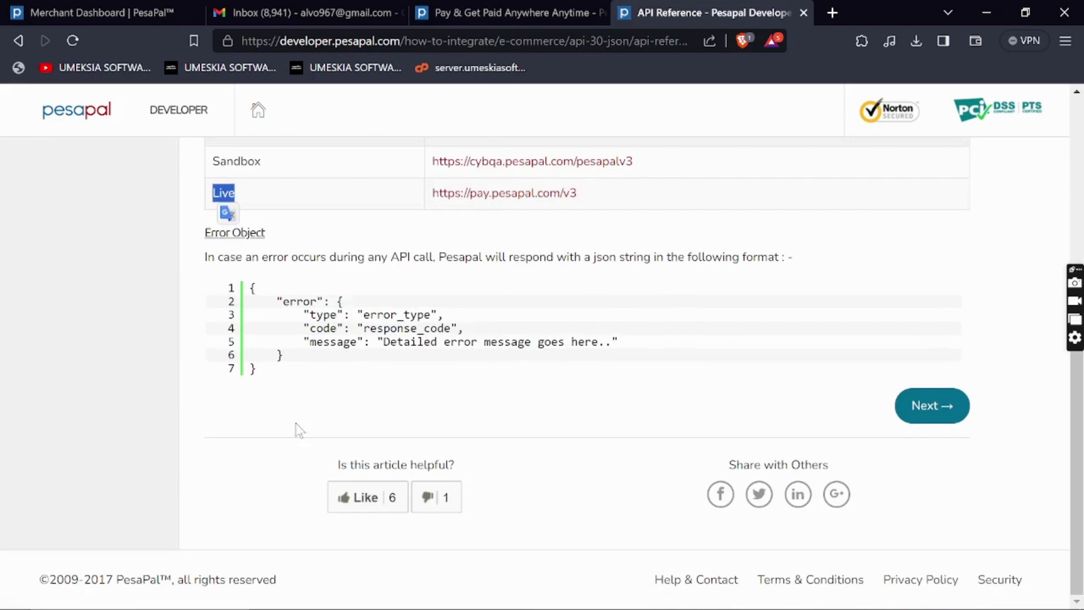
{"action": "scroll", "coordinate": [339, 367], "scroll_direction": "up", "scroll_amount": 5}
- Highlight the welcome text and continue to the Authentication documentation page
{"action": "left_click_drag", "start_coordinate": [250, 220], "coordinate": [424, 252]}
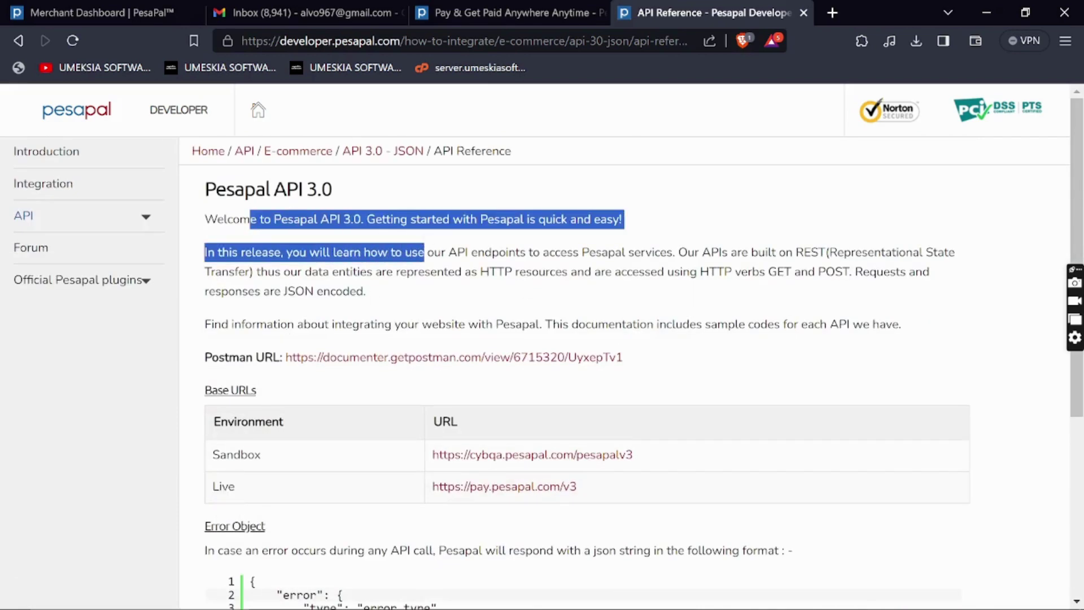
{"action": "scroll", "coordinate": [624, 321], "scroll_direction": "down", "scroll_amount": 5}
{"action": "scroll", "coordinate": [494, 356], "scroll_direction": "up", "scroll_amount": 2}
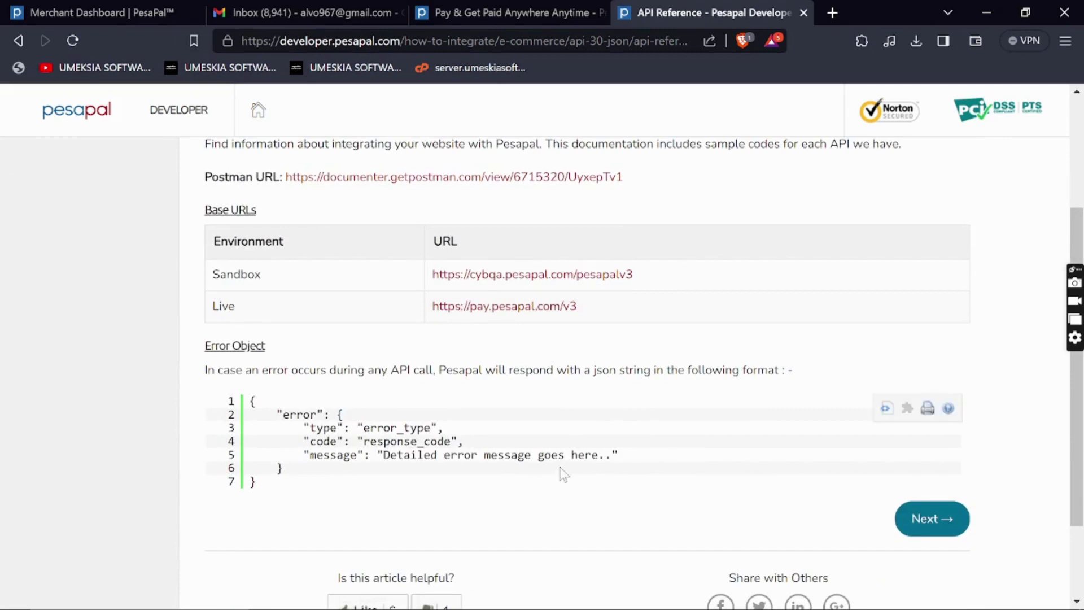
{"action": "left_click", "coordinate": [913, 514]}
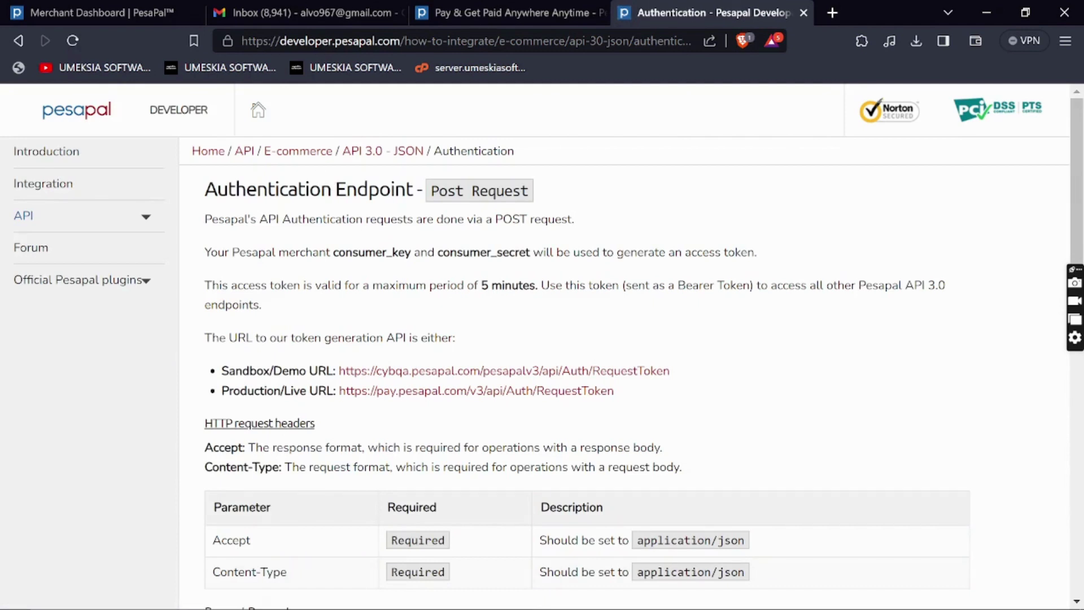
- Highlight the Authentication Endpoint heading and its Post Request method label
{"action": "left_click_drag", "start_coordinate": [217, 189], "coordinate": [320, 189]}
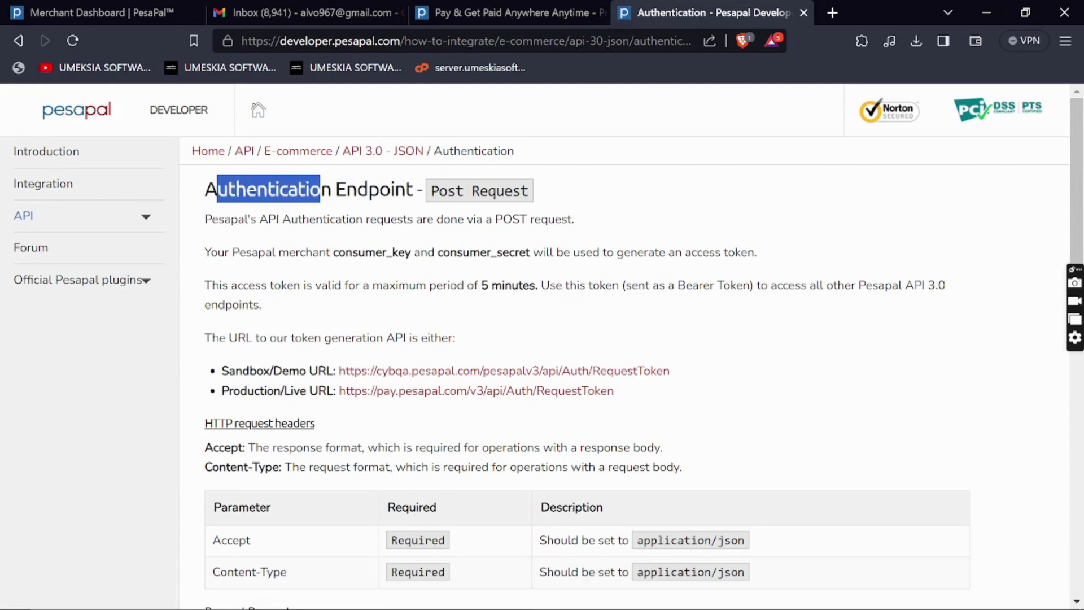
{"action": "left_click", "coordinate": [320, 189]}
{"action": "left_click_drag", "start_coordinate": [447, 191], "coordinate": [511, 191]}
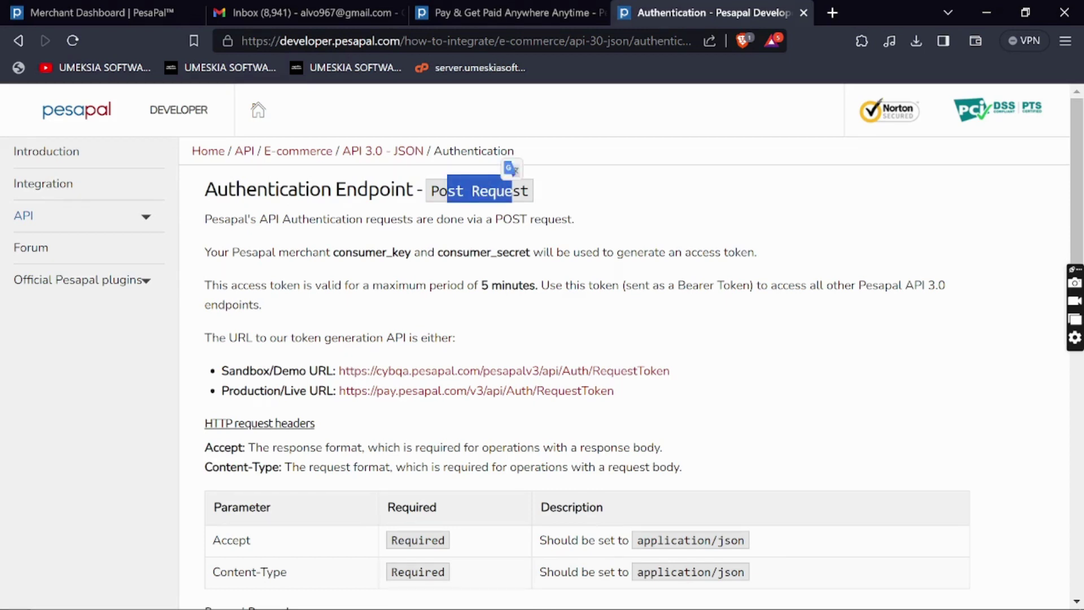
- Highlight the sentence saying consumer_key and consumer_secret generate an access token
{"action": "triple_click", "coordinate": [372, 252]}
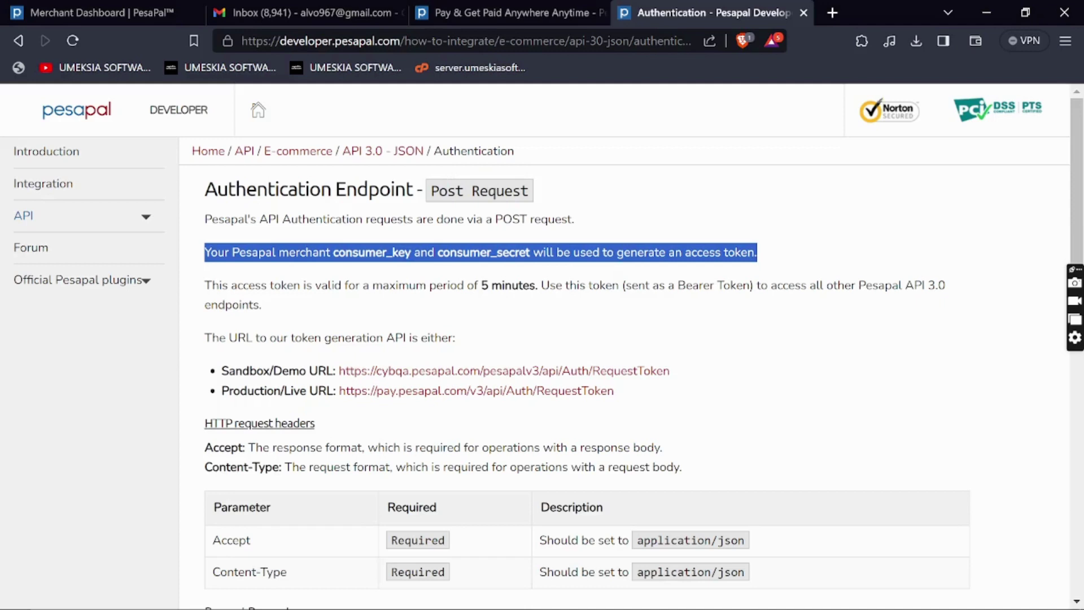
{"action": "double_click", "coordinate": [484, 252]}
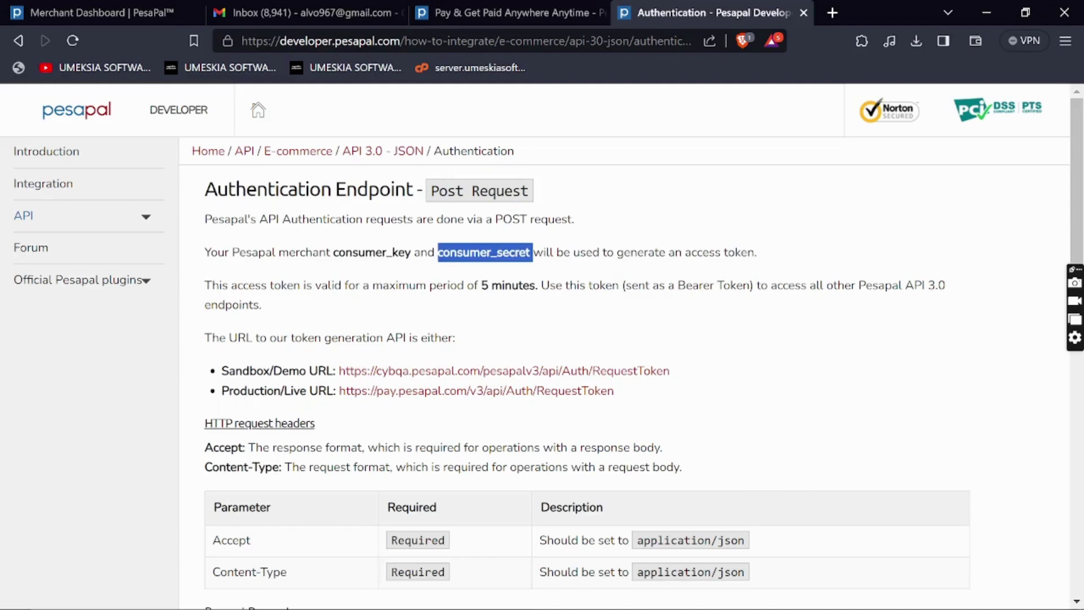
{"action": "left_click_drag", "start_coordinate": [757, 252], "coordinate": [681, 252]}
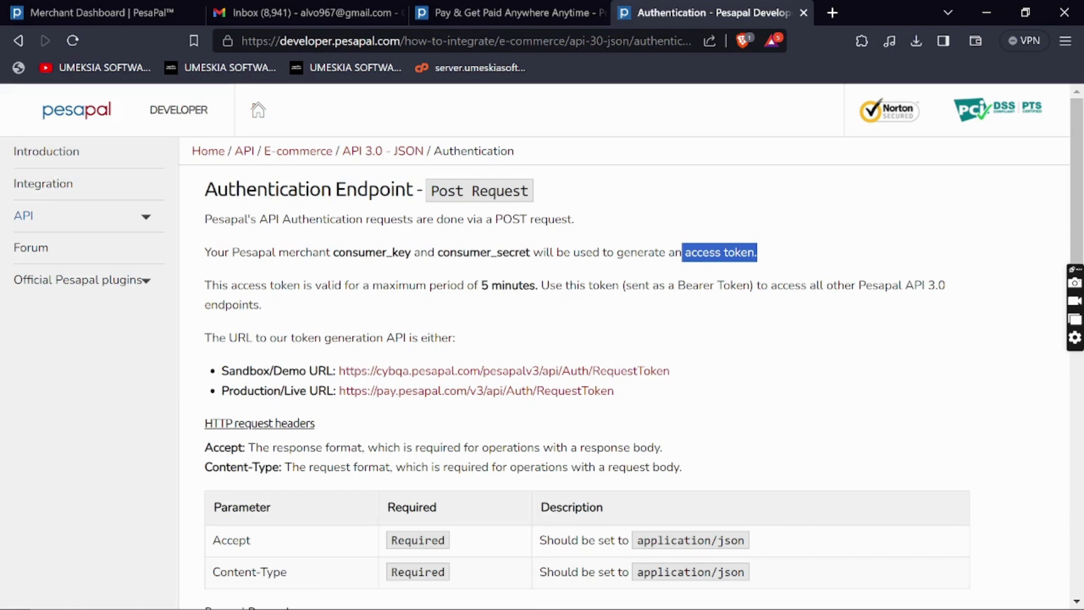
{"action": "double_click", "coordinate": [372, 252]}
{"action": "double_click", "coordinate": [484, 252]}
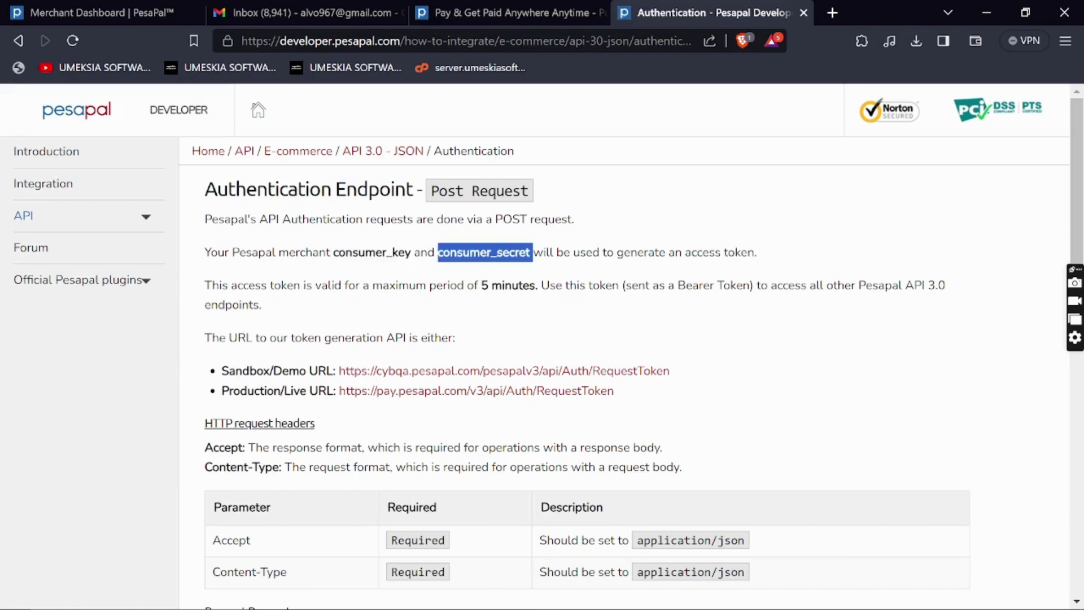
{"action": "double_click", "coordinate": [372, 252]}
- Resend the API credentials to the registered email from the dashboard's API Credentials section
{"action": "left_click", "coordinate": [107, 11]}
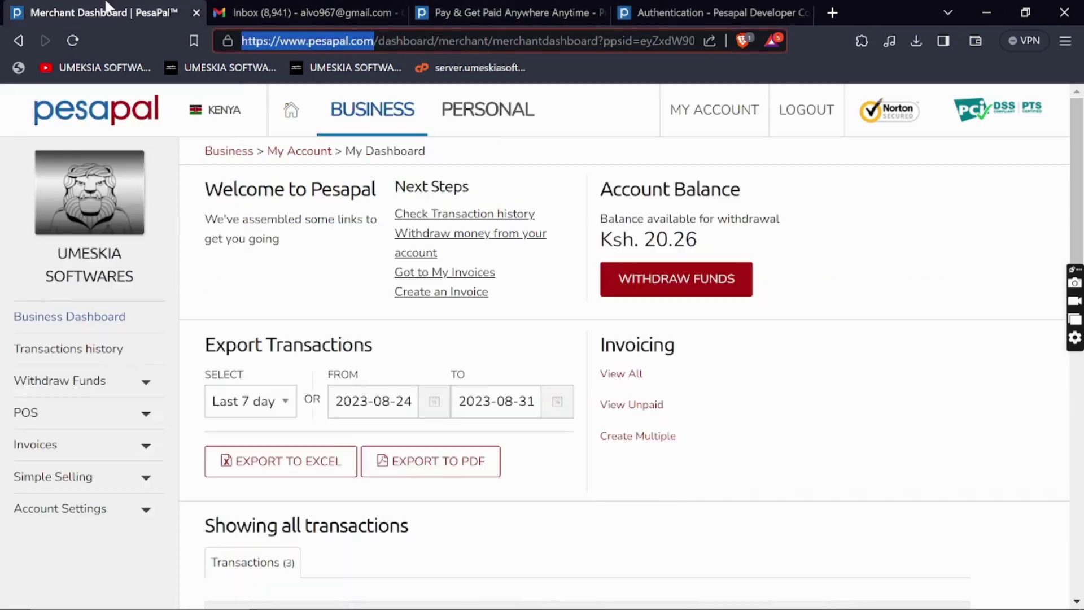
{"action": "scroll", "coordinate": [337, 316], "scroll_direction": "down", "scroll_amount": 9}
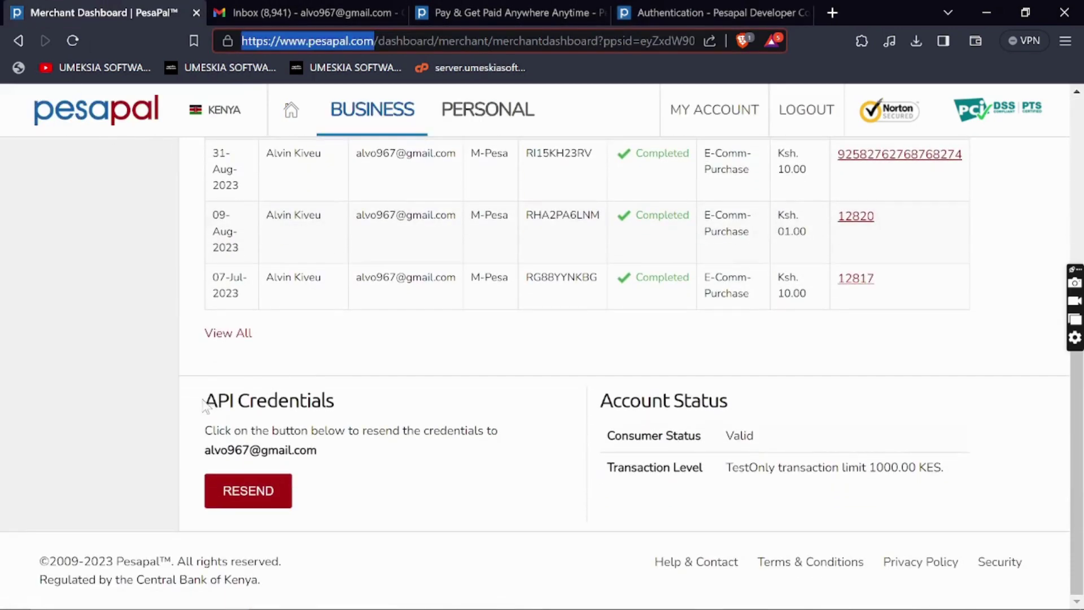
{"action": "left_click_drag", "start_coordinate": [204, 402], "coordinate": [338, 410]}
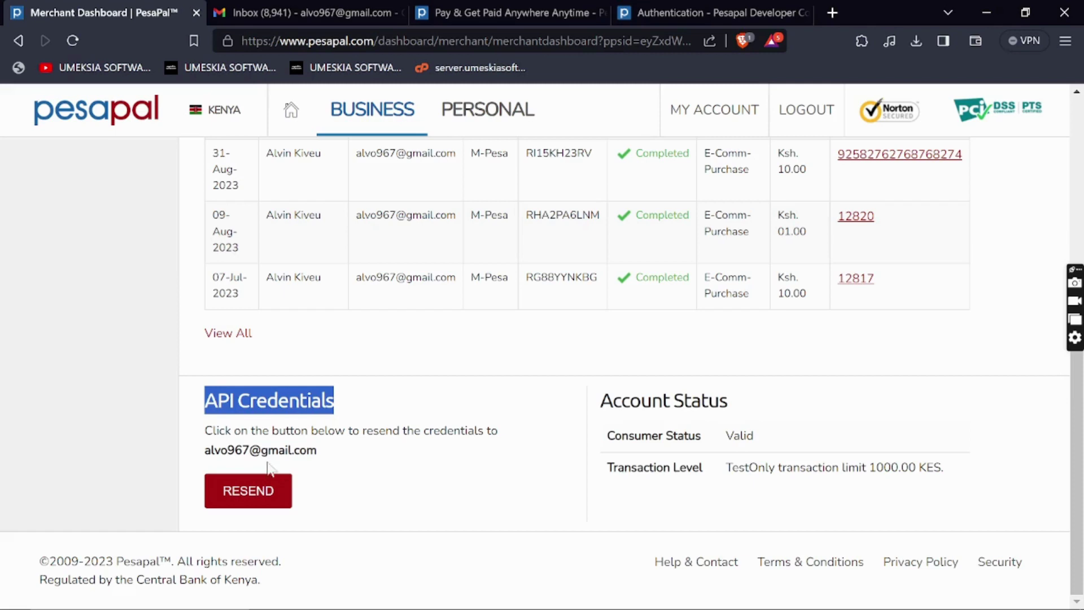
{"action": "left_click_drag", "start_coordinate": [203, 451], "coordinate": [325, 452]}
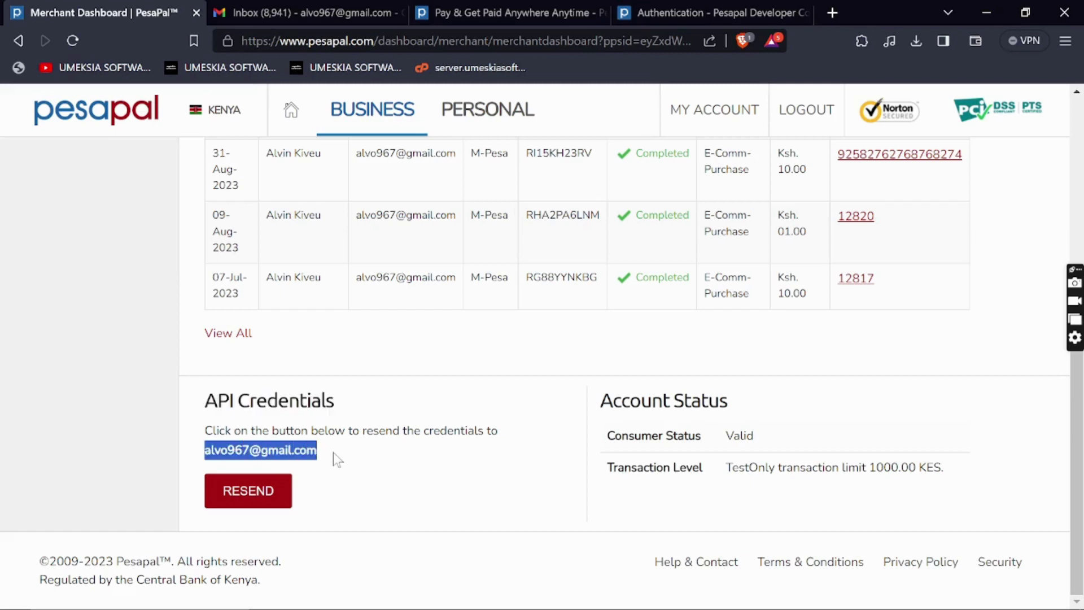
{"action": "left_click", "coordinate": [257, 493]}
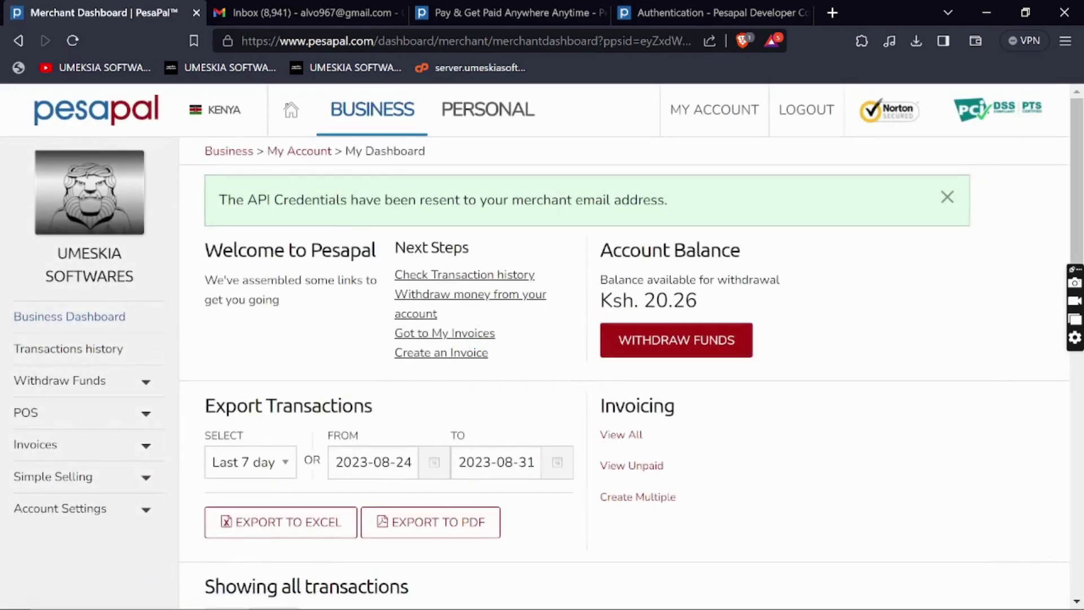
- Check the credentials-resent confirmation message, then switch to the Gmail inbox
{"action": "left_click_drag", "start_coordinate": [219, 200], "coordinate": [358, 199]}
{"action": "double_click", "coordinate": [594, 199]}
{"action": "left_click", "coordinate": [279, 8]}
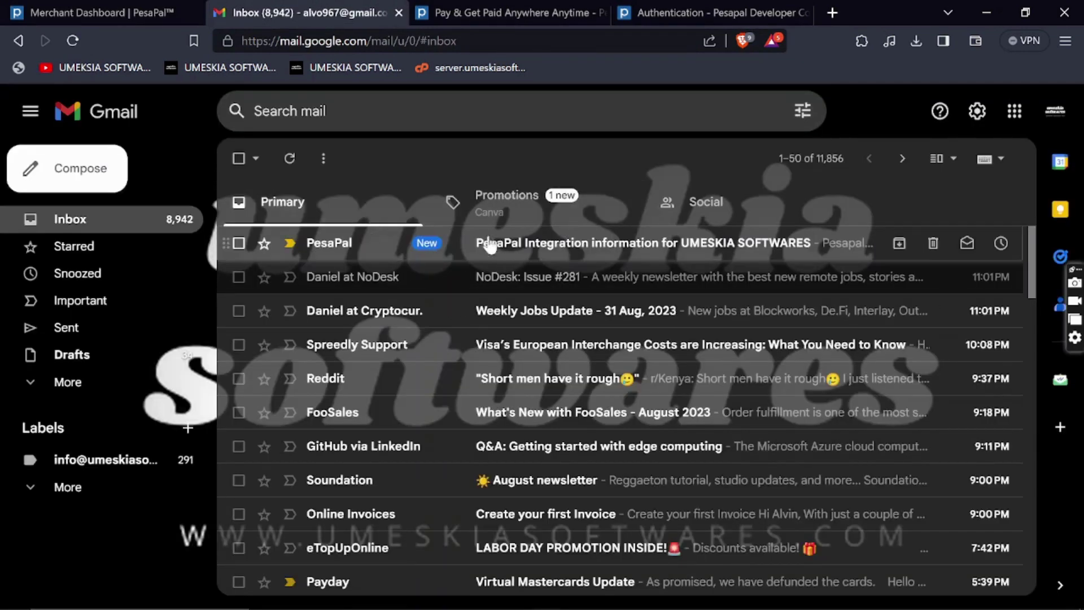
- Read the Consumer Key and Consumer Secret in the PesaPal Integration email
{"action": "left_click", "coordinate": [531, 245]}
{"action": "scroll", "coordinate": [536, 384], "scroll_direction": "down", "scroll_amount": 4}
{"action": "left_click_drag", "start_coordinate": [847, 297], "coordinate": [479, 270]}
{"action": "scroll", "coordinate": [506, 265], "scroll_direction": "up", "scroll_amount": 4}
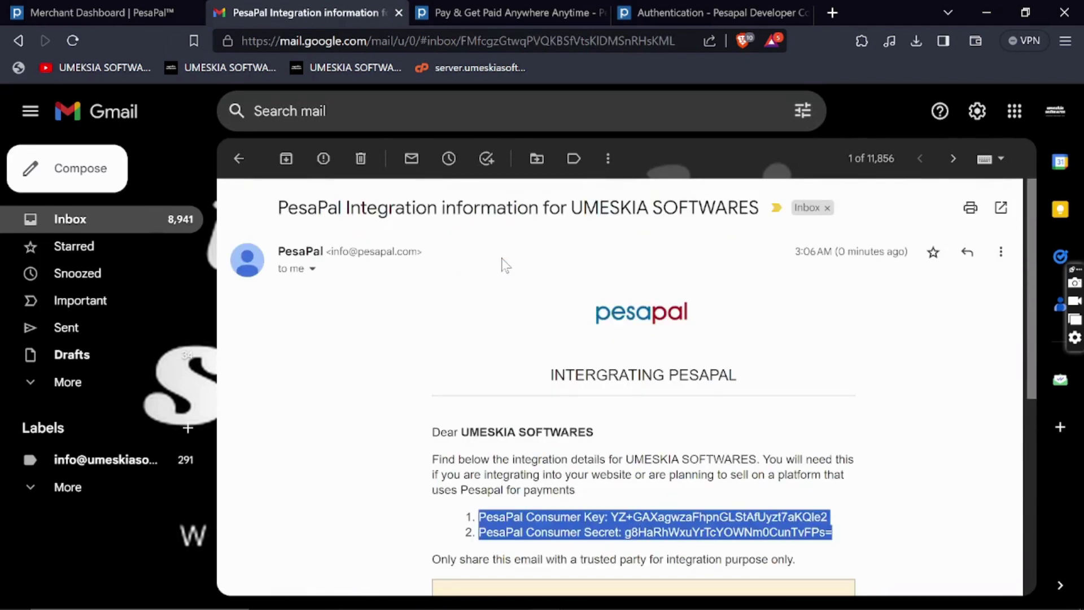
{"action": "left_click", "coordinate": [688, 21]}
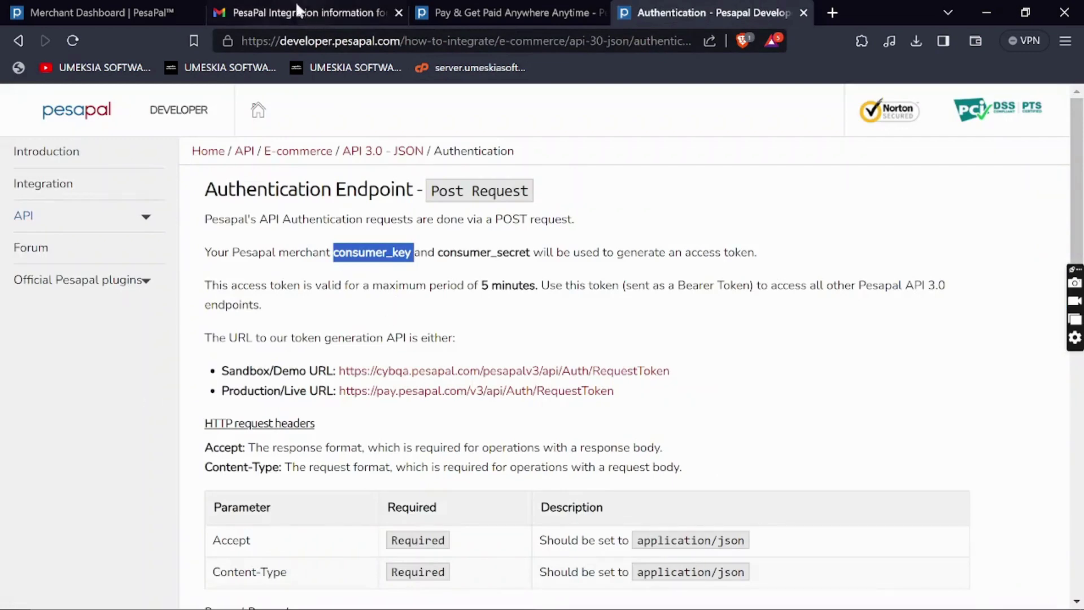
{"action": "left_click", "coordinate": [116, 9]}
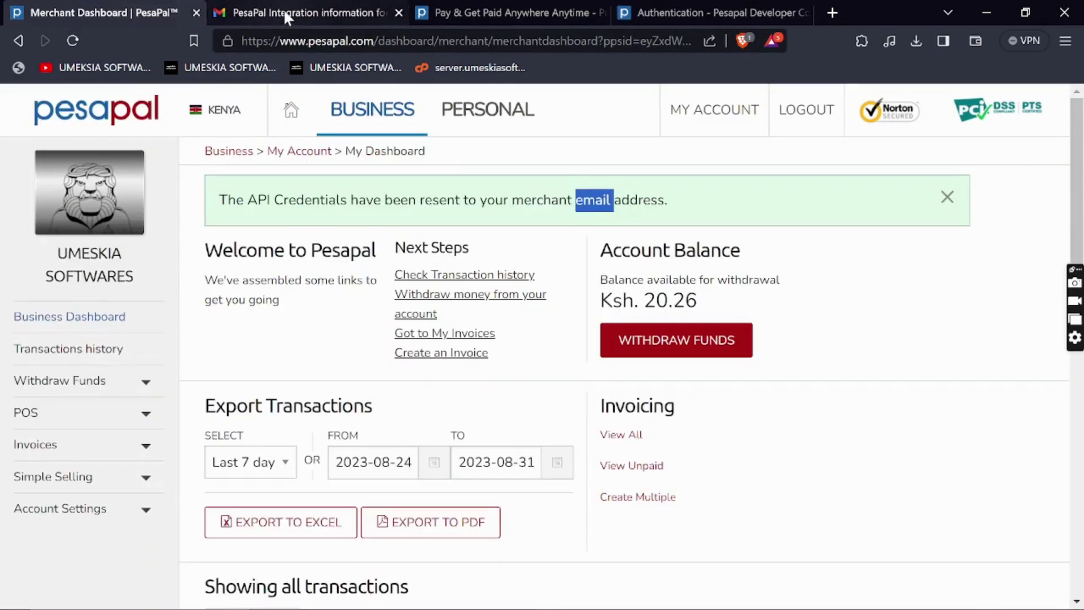
{"action": "left_click", "coordinate": [456, 10]}
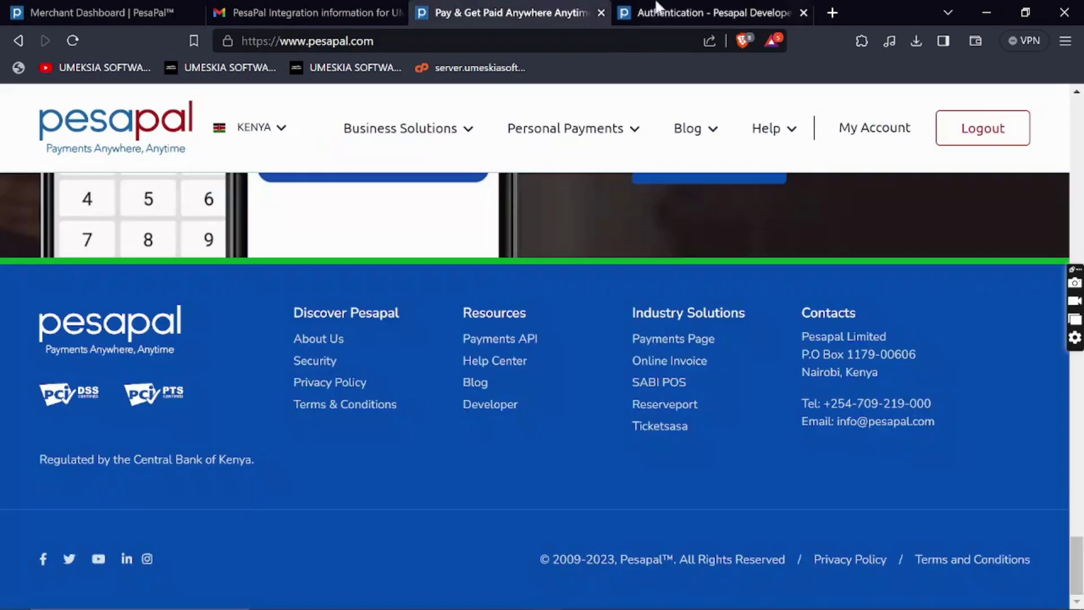
{"action": "left_click", "coordinate": [656, 7]}
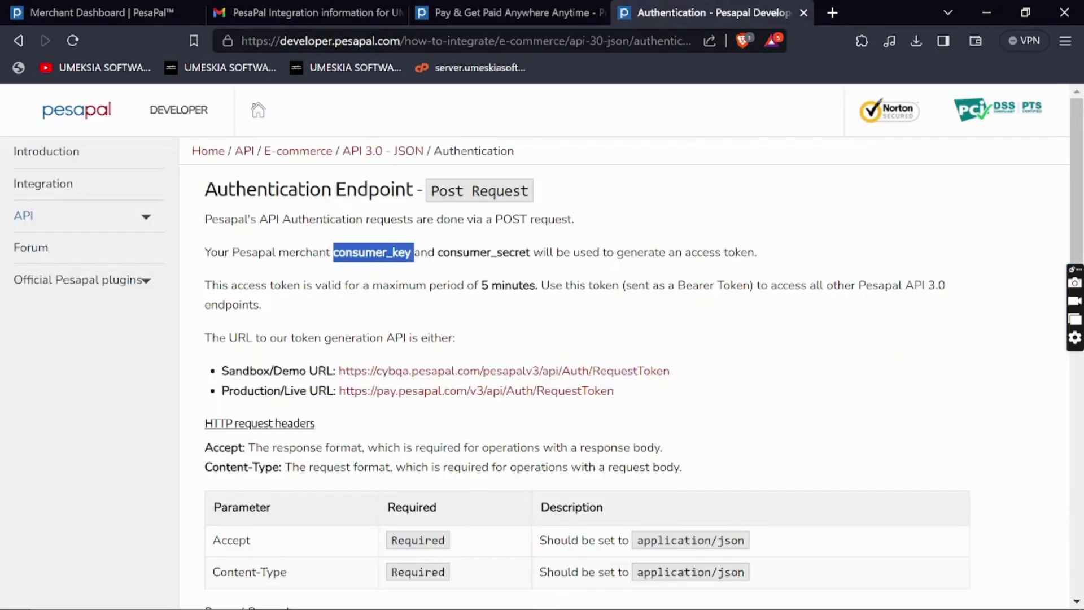